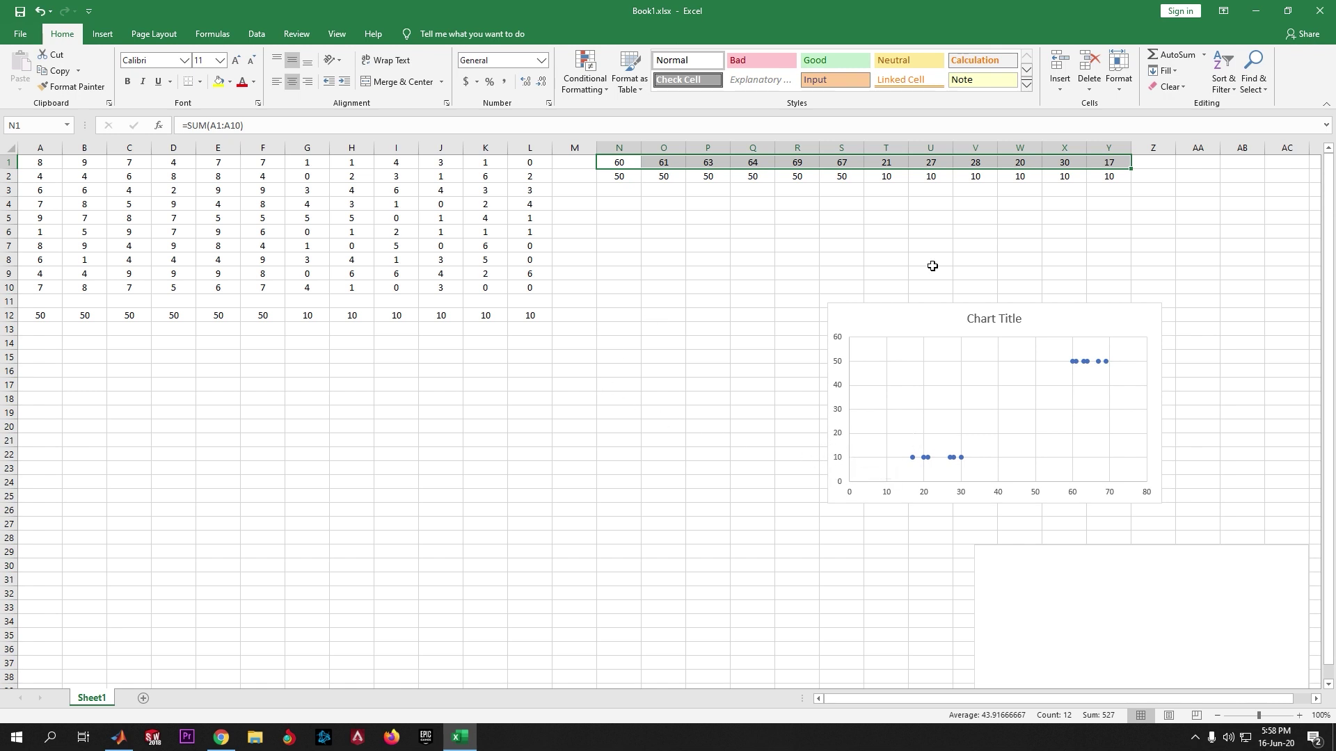
Switch from Excel to MATLAB and create a new workspace variable named input.
{"action": "left_click", "coordinate": [1264, 10]}
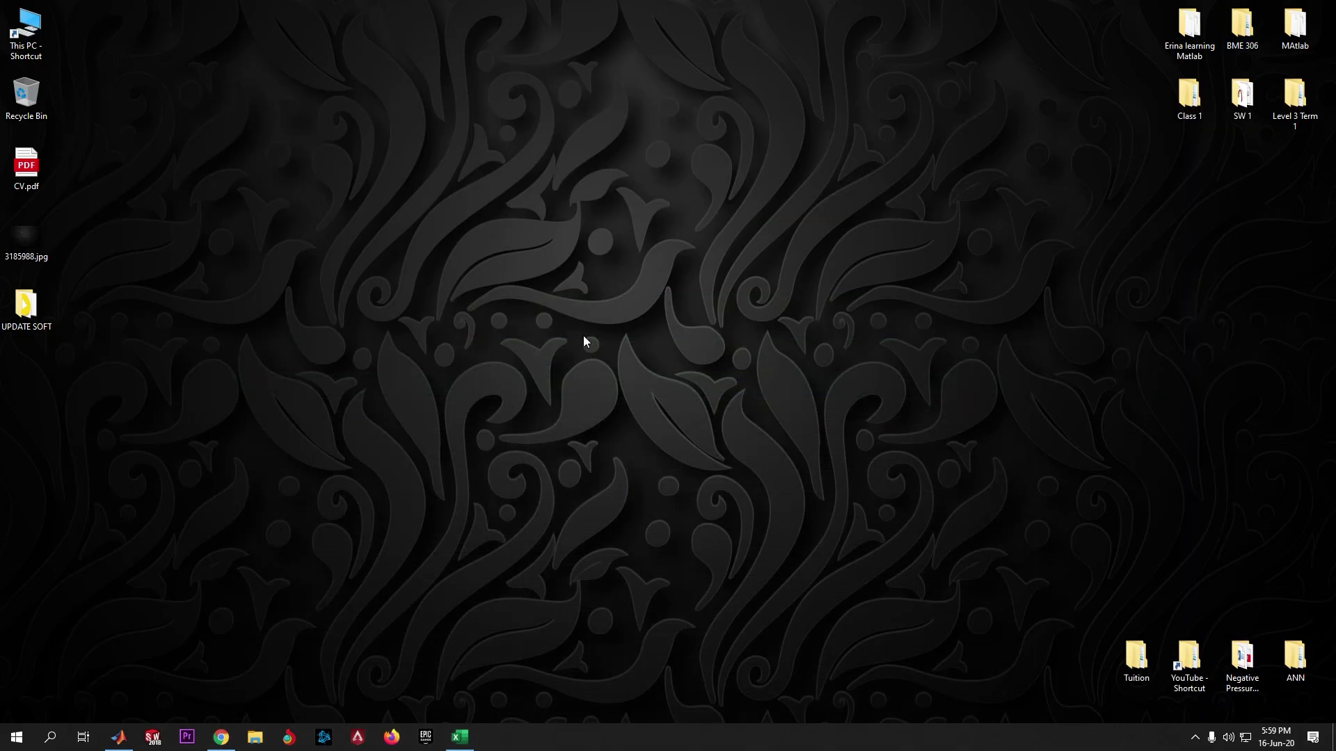
{"action": "left_click", "coordinate": [119, 737]}
{"action": "right_click", "coordinate": [1022, 299]}
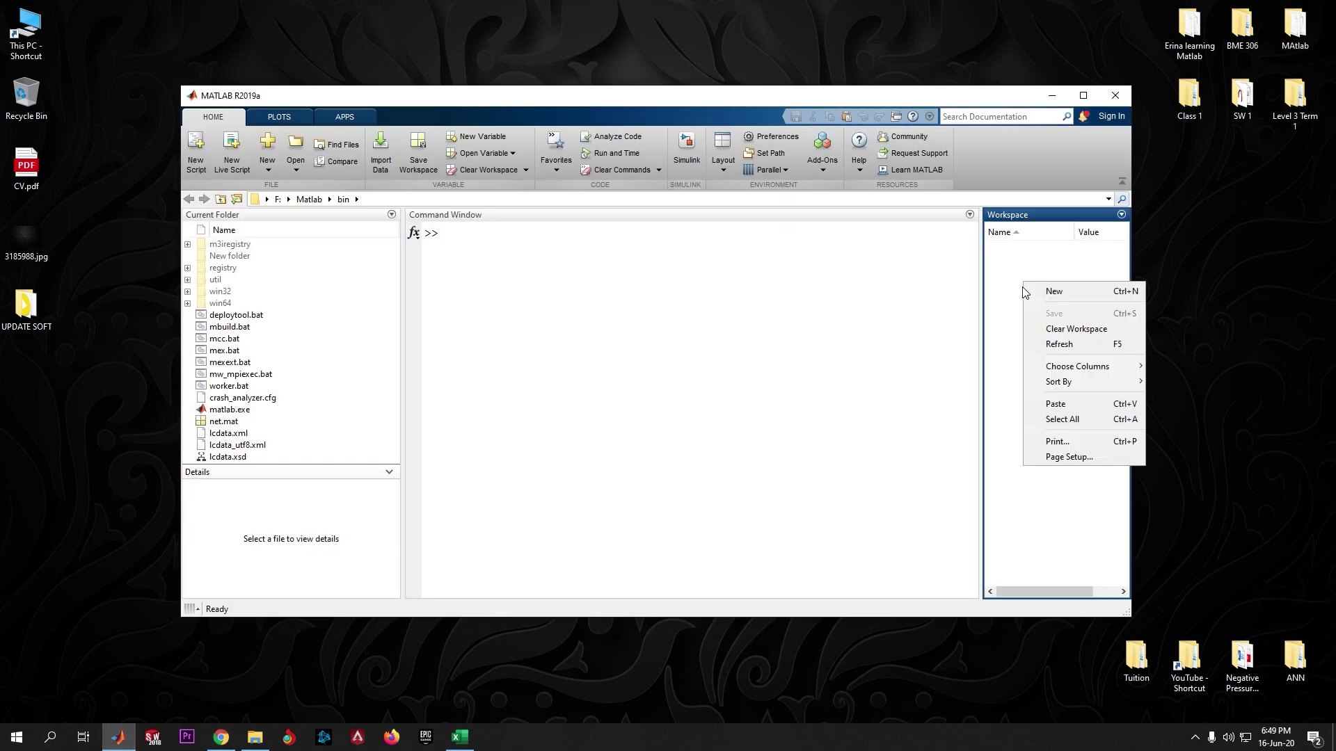
{"action": "left_click", "coordinate": [1052, 293]}
{"action": "key", "text": "BackSpace"}
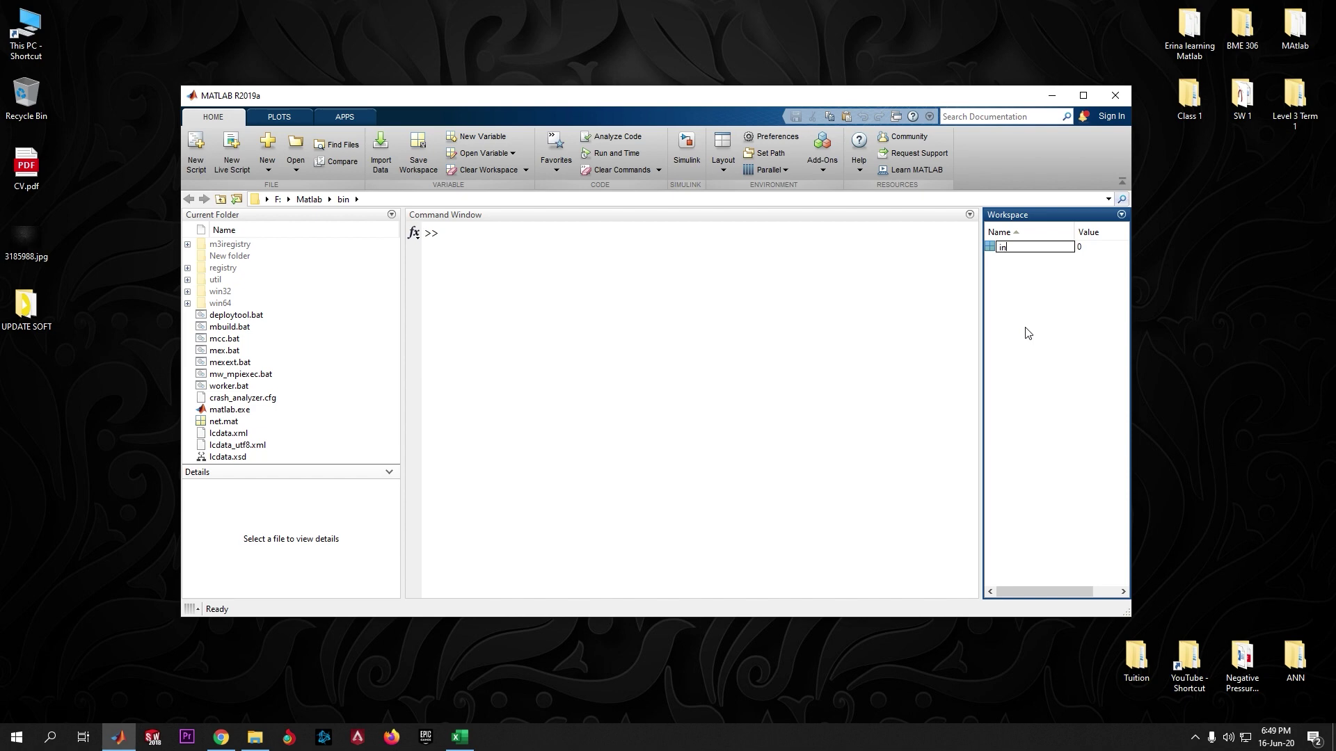
{"action": "key", "text": "Escape"}
Create a second workspace variable named target.
{"action": "right_click", "coordinate": [1028, 333]}
{"action": "left_click", "coordinate": [1074, 336]}
{"action": "key", "text": "BackSpace"}
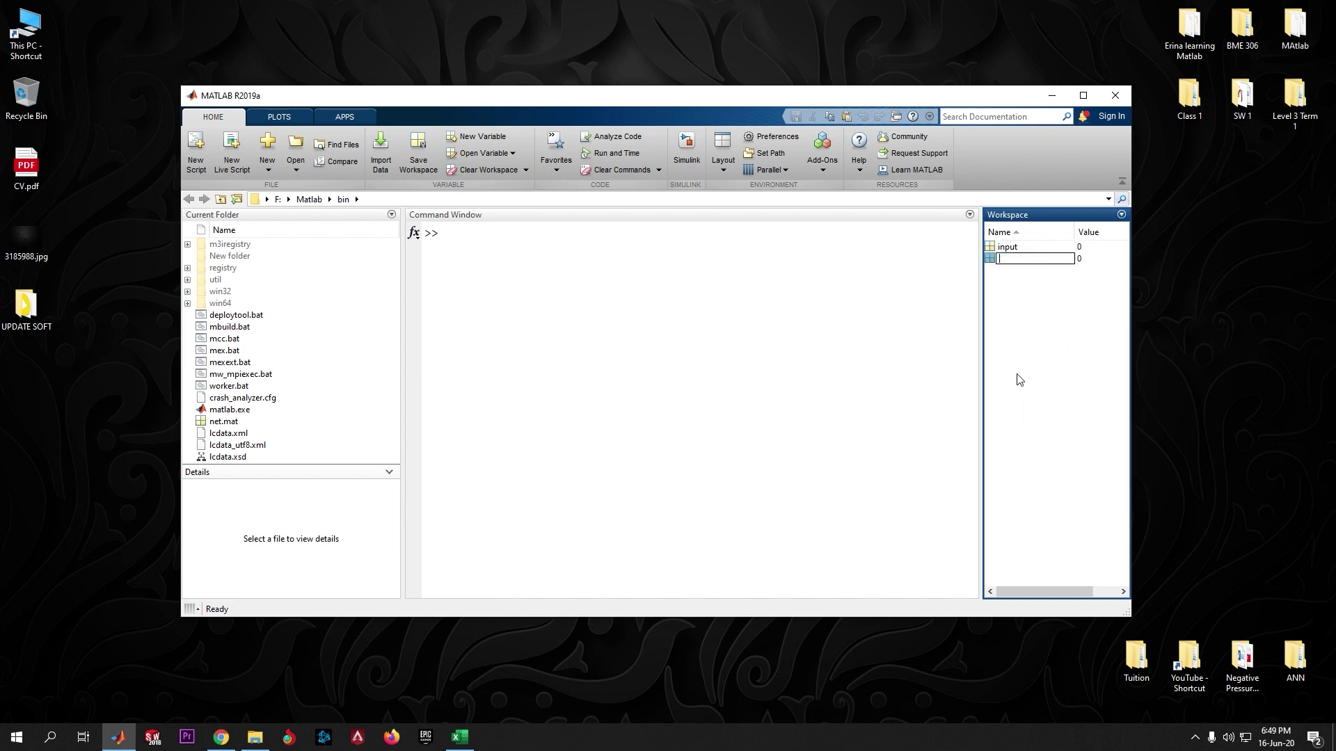
{"action": "type", "text": "target"}
{"action": "key", "text": "Return"}
Open the input variable and fill it with the data copied from cells A1:L10 of the Excel sheet.
{"action": "double_click", "coordinate": [1007, 249]}
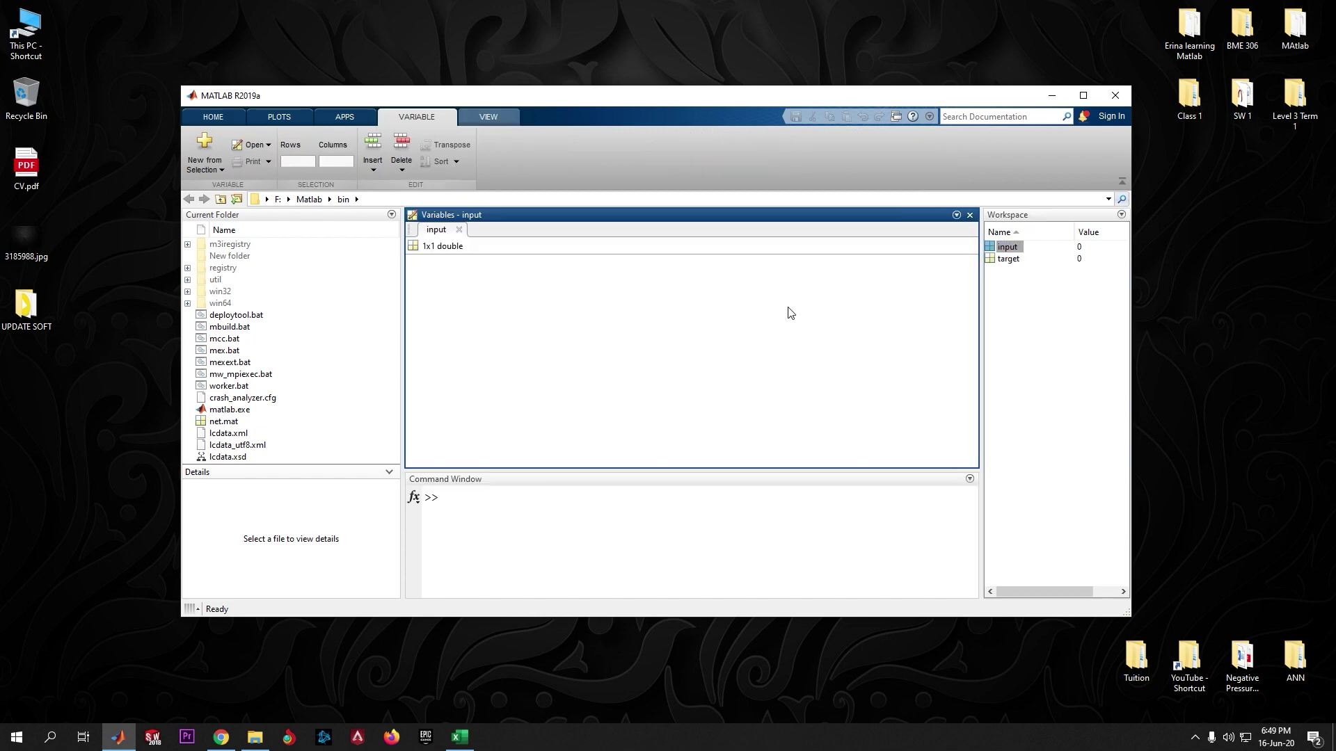
{"action": "left_click", "coordinate": [459, 737]}
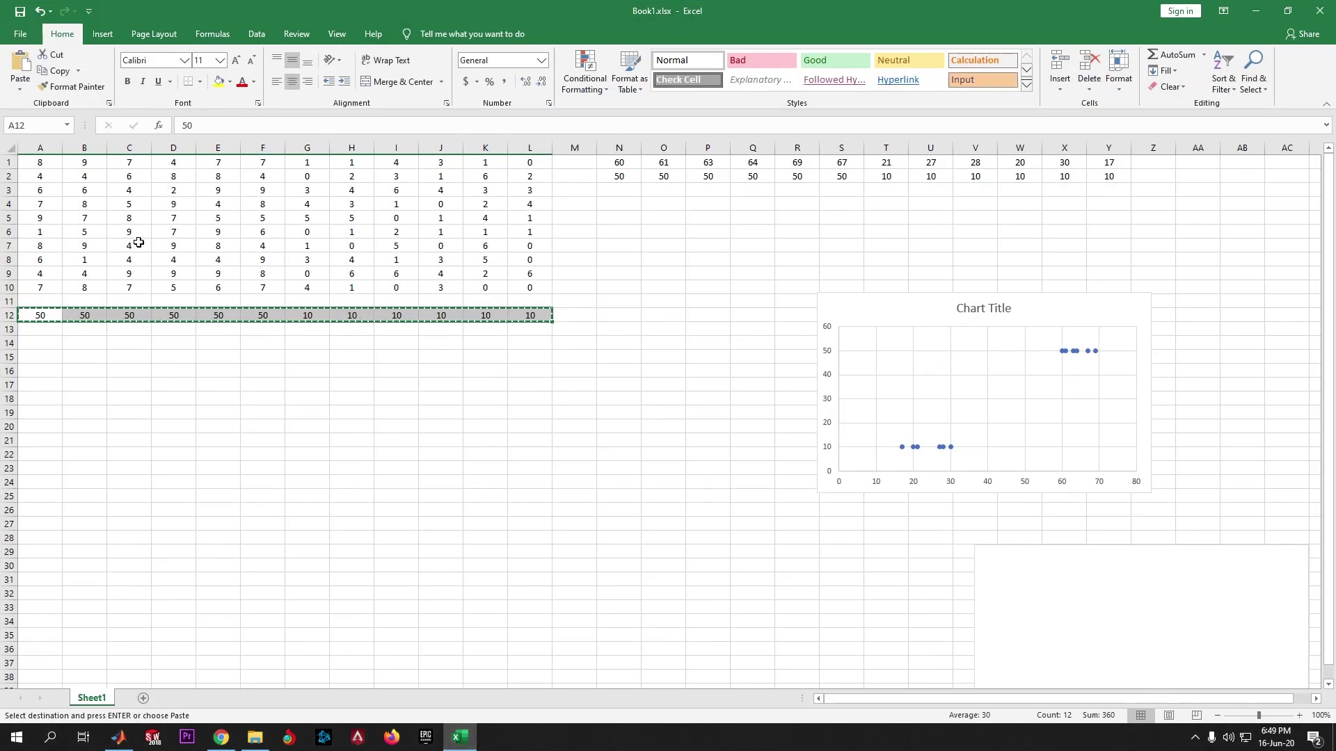
{"action": "left_click_drag", "start_coordinate": [42, 168], "coordinate": [531, 283]}
{"action": "right_click", "coordinate": [341, 231]}
{"action": "left_click", "coordinate": [370, 253]}
{"action": "left_click", "coordinate": [459, 737]}
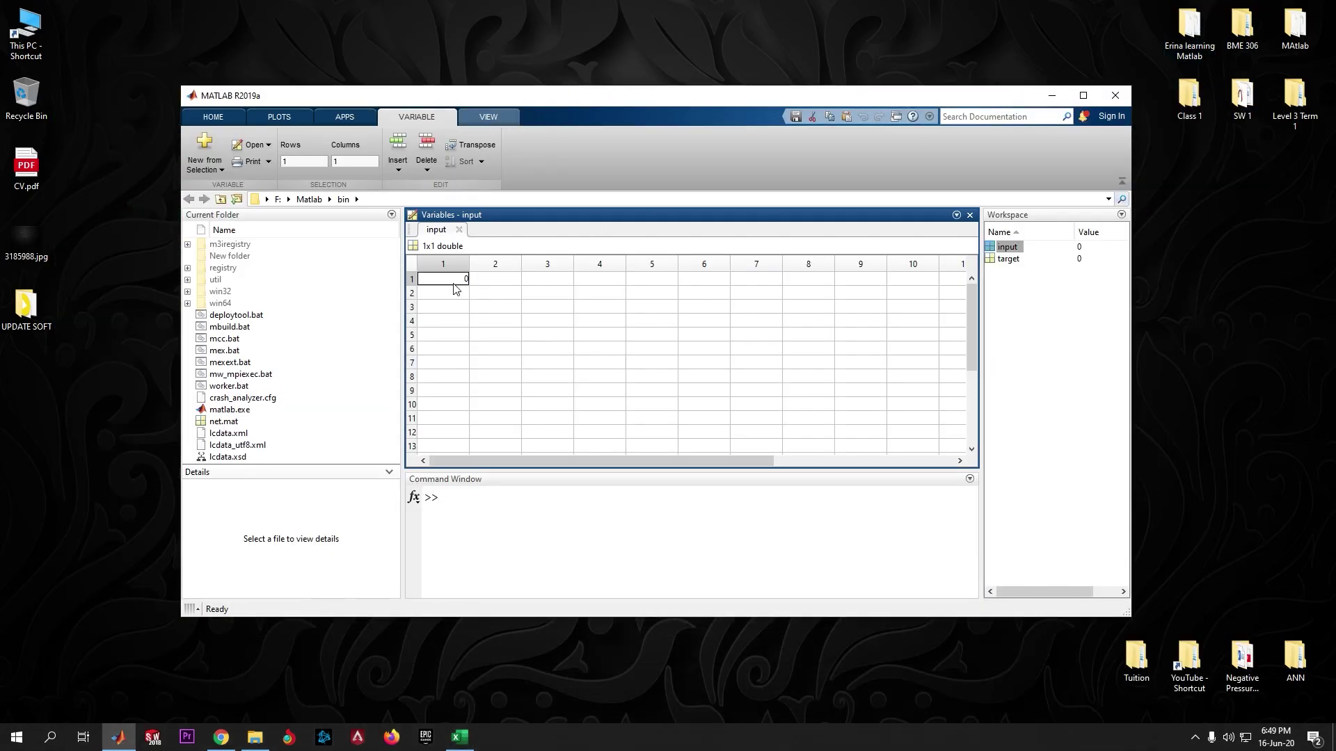
{"action": "right_click", "coordinate": [456, 283]}
{"action": "left_click", "coordinate": [483, 320]}
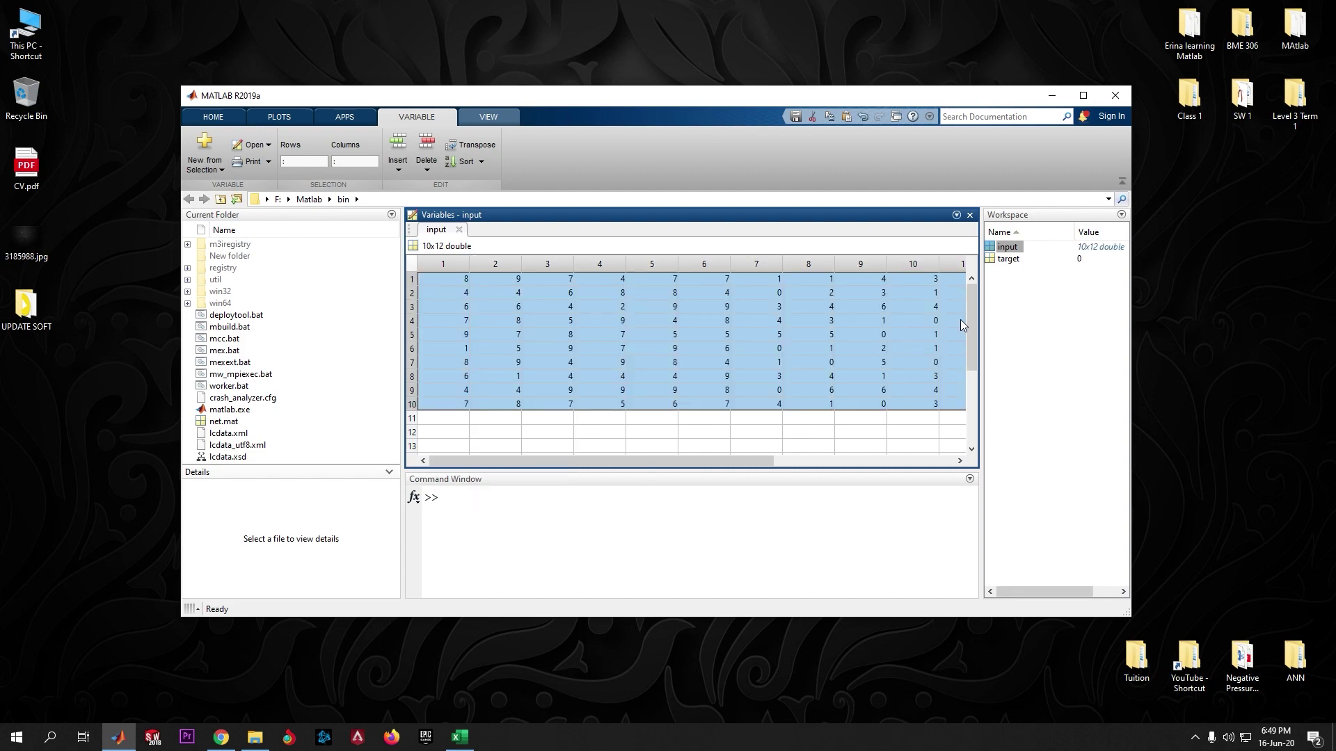
Open the target variable and fill it with the row copied from cells A12:L12 of the Excel sheet.
{"action": "double_click", "coordinate": [1008, 259]}
{"action": "left_click", "coordinate": [462, 740]}
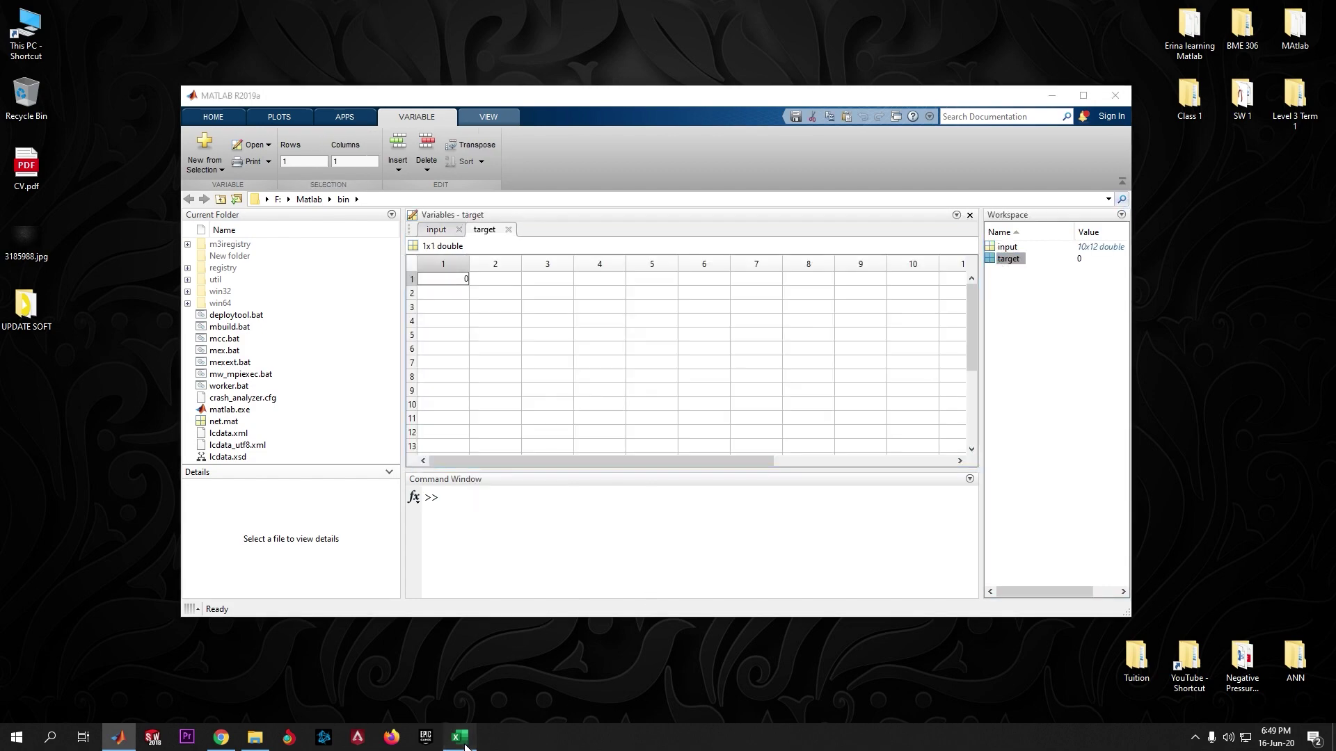
{"action": "left_click_drag", "start_coordinate": [35, 315], "coordinate": [529, 313]}
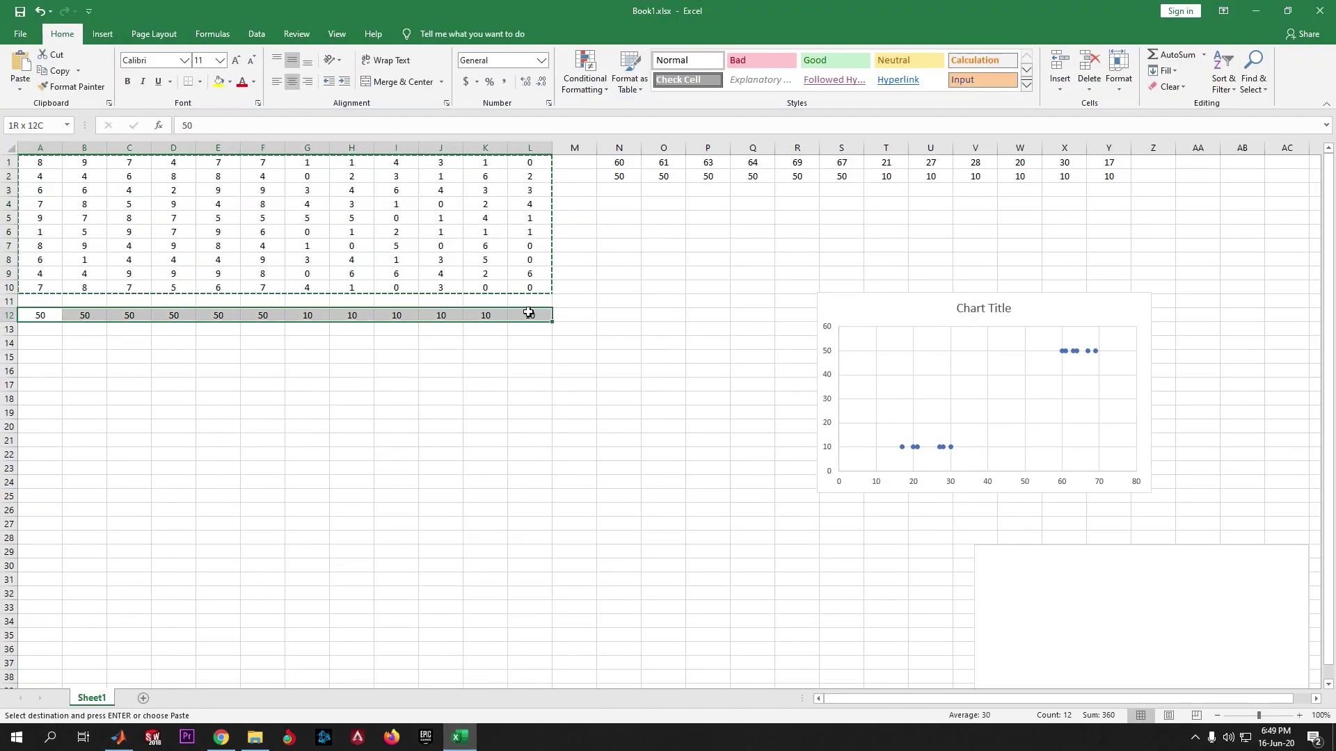
{"action": "right_click", "coordinate": [394, 314]}
{"action": "left_click", "coordinate": [417, 340]}
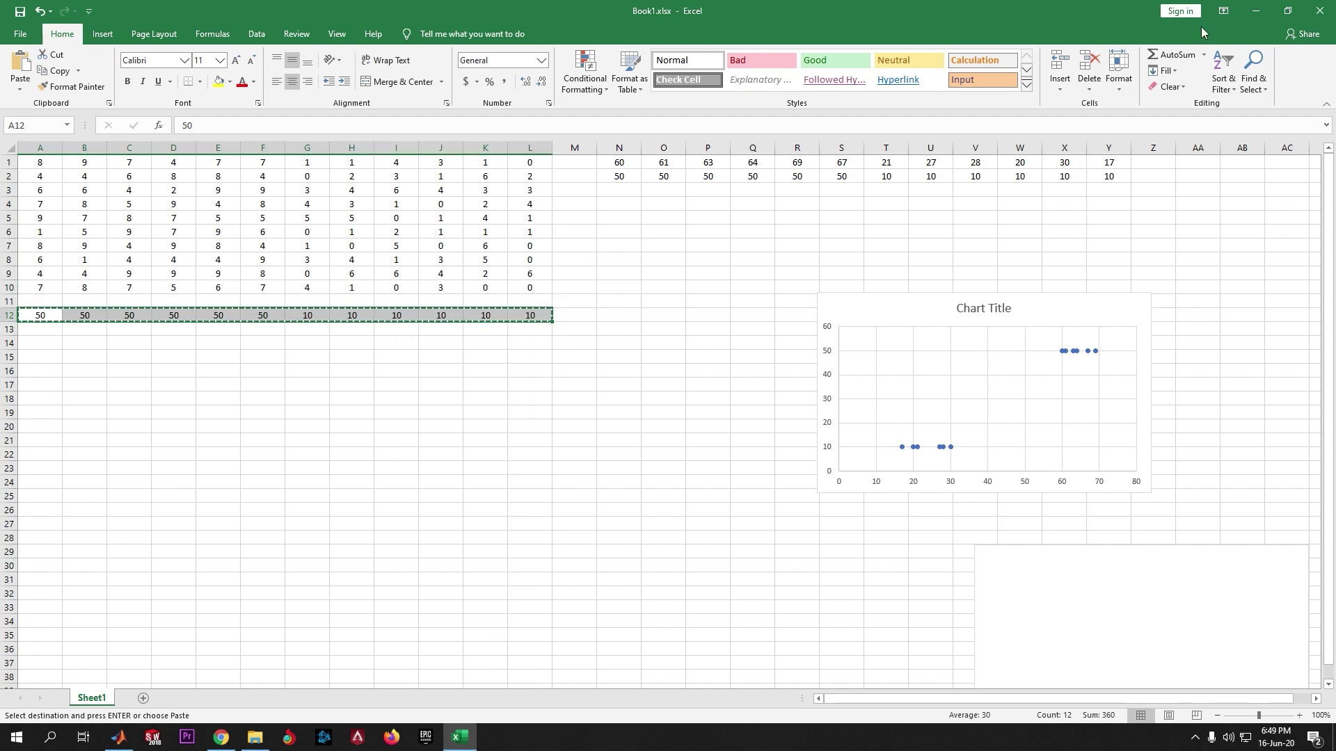
{"action": "left_click", "coordinate": [1259, 15]}
{"action": "right_click", "coordinate": [449, 282]}
{"action": "left_click", "coordinate": [528, 334]}
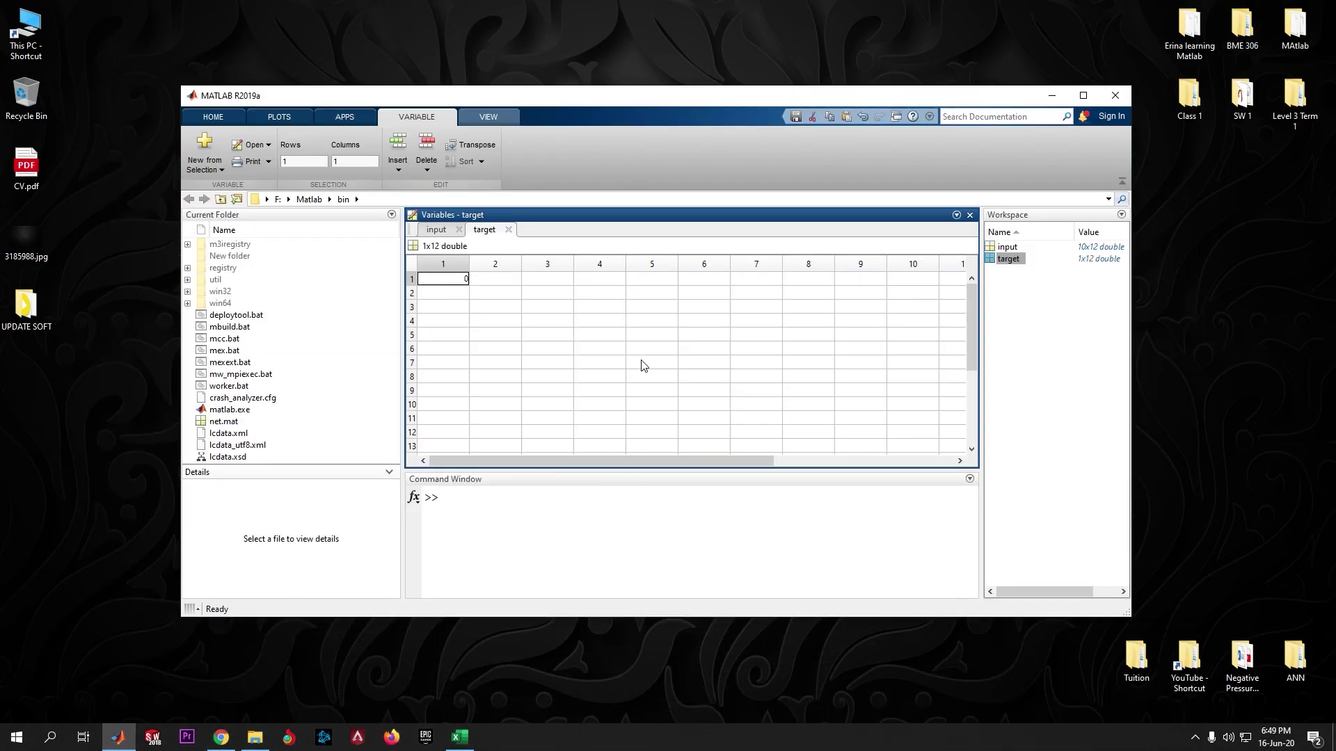
Review the first column of the input variable and launch the Neural Network/Data Manager with the nntool command.
{"action": "double_click", "coordinate": [1006, 248]}
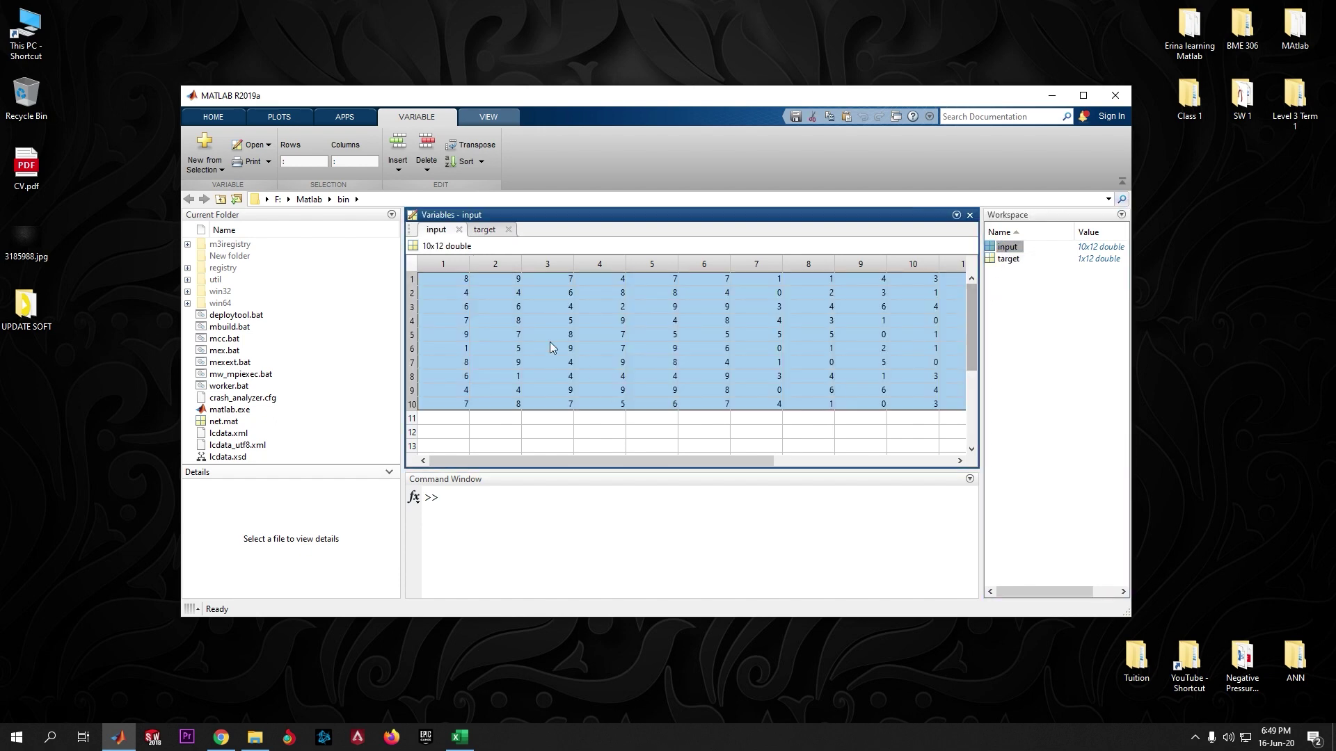
{"action": "left_click_drag", "start_coordinate": [451, 287], "coordinate": [449, 409]}
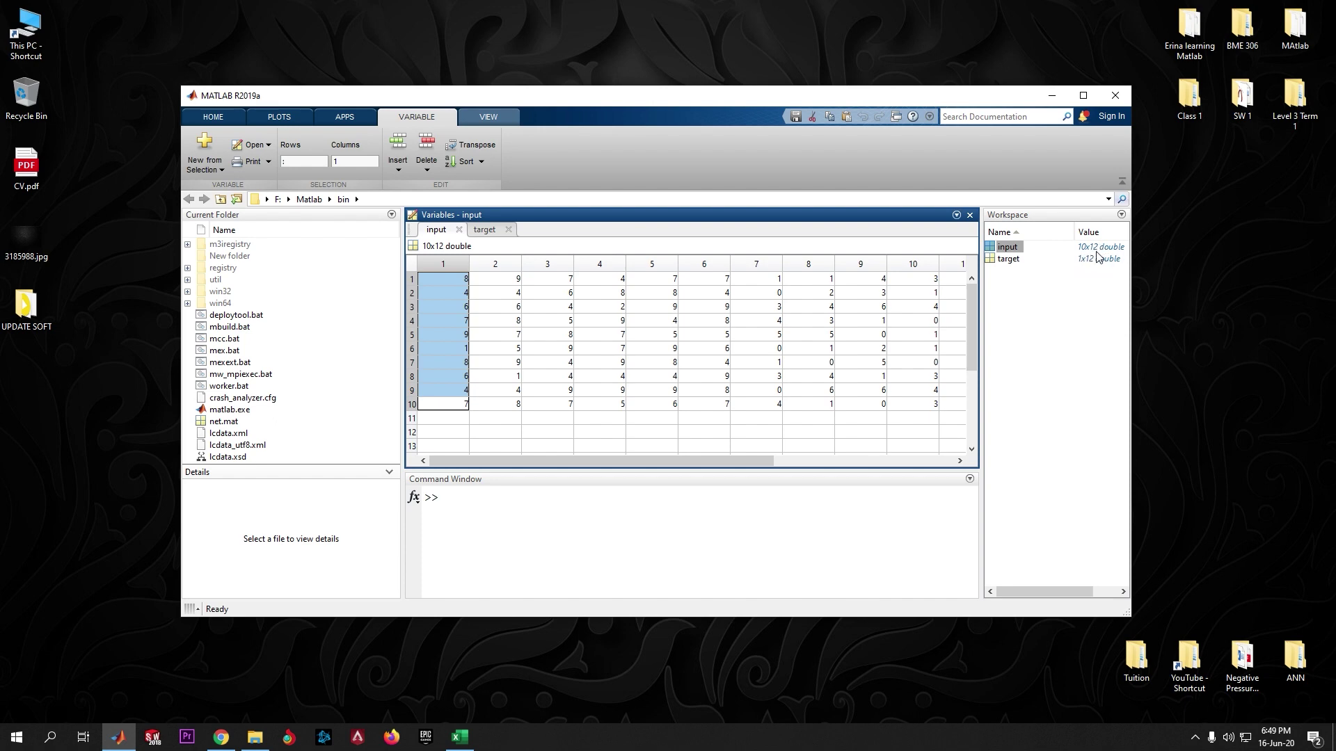
{"action": "left_click", "coordinate": [456, 498]}
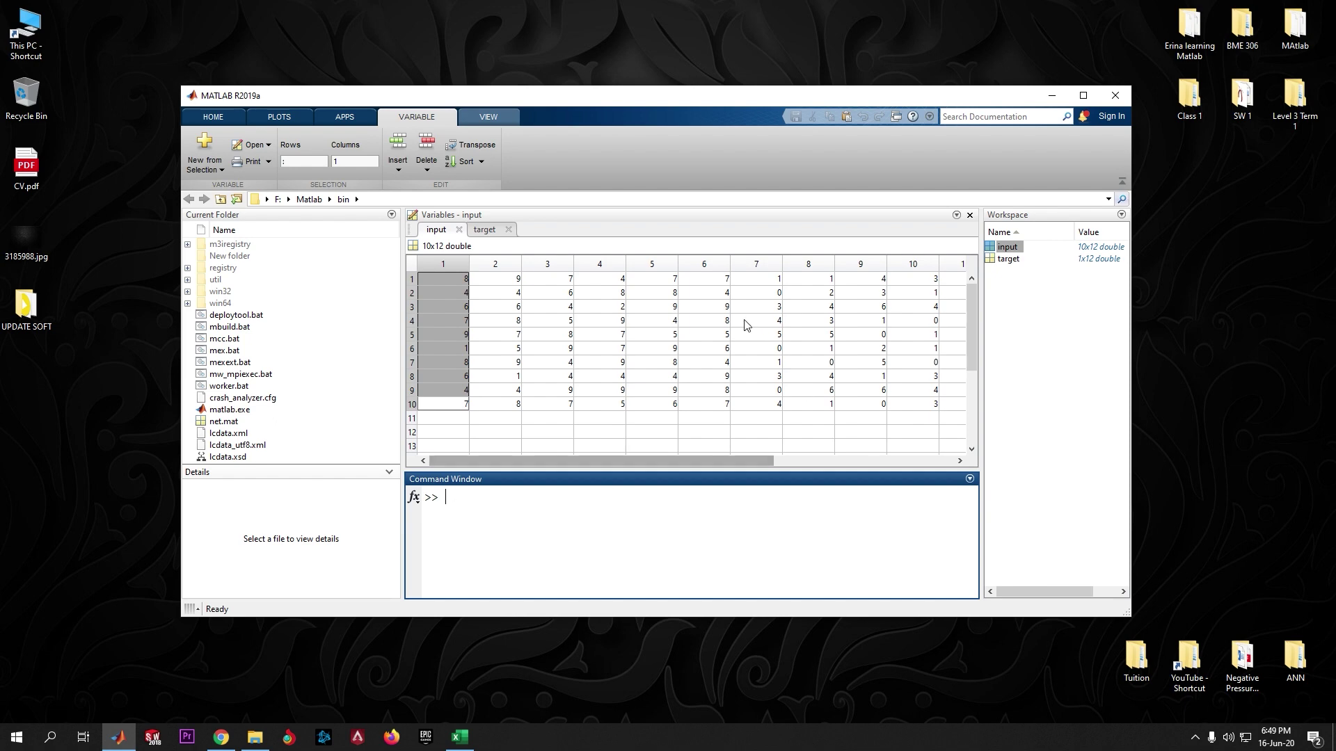
{"action": "type", "text": "nntool"}
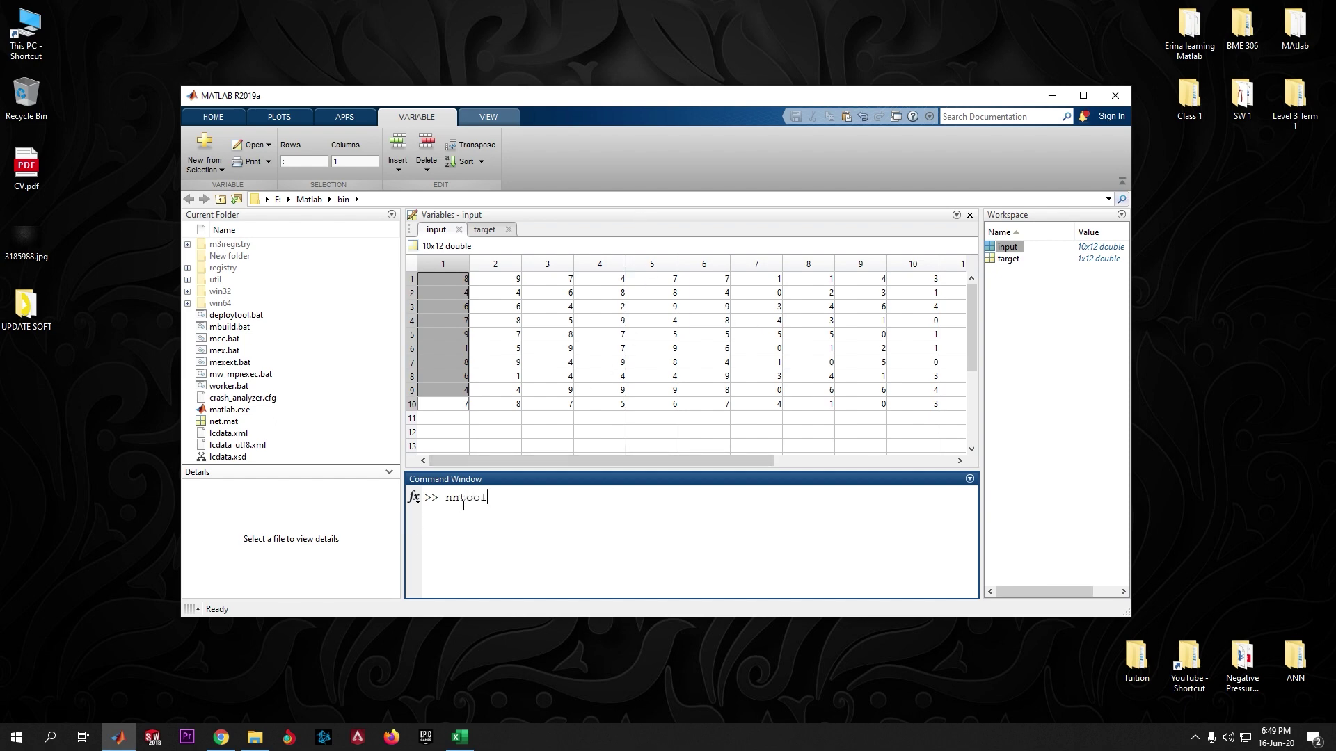
{"action": "key", "text": "Return"}
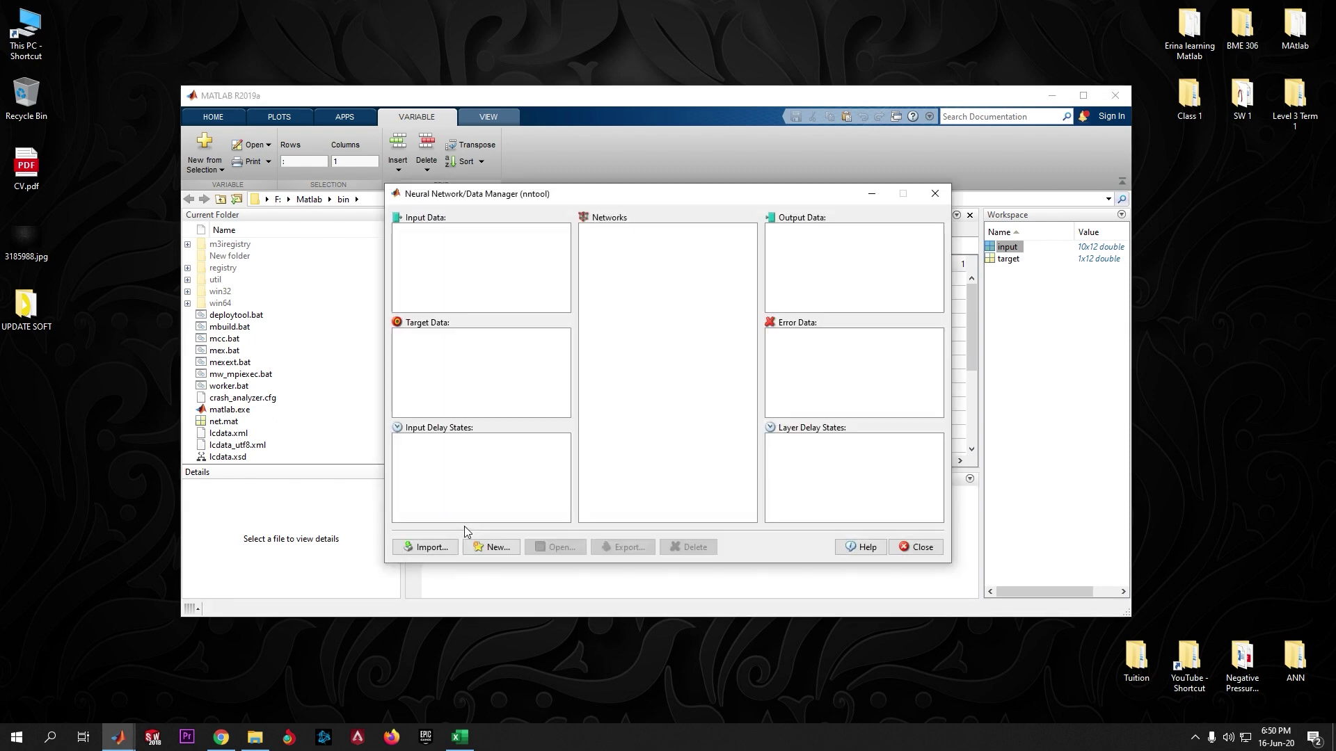
{"action": "left_click_drag", "start_coordinate": [607, 190], "coordinate": [657, 160]}
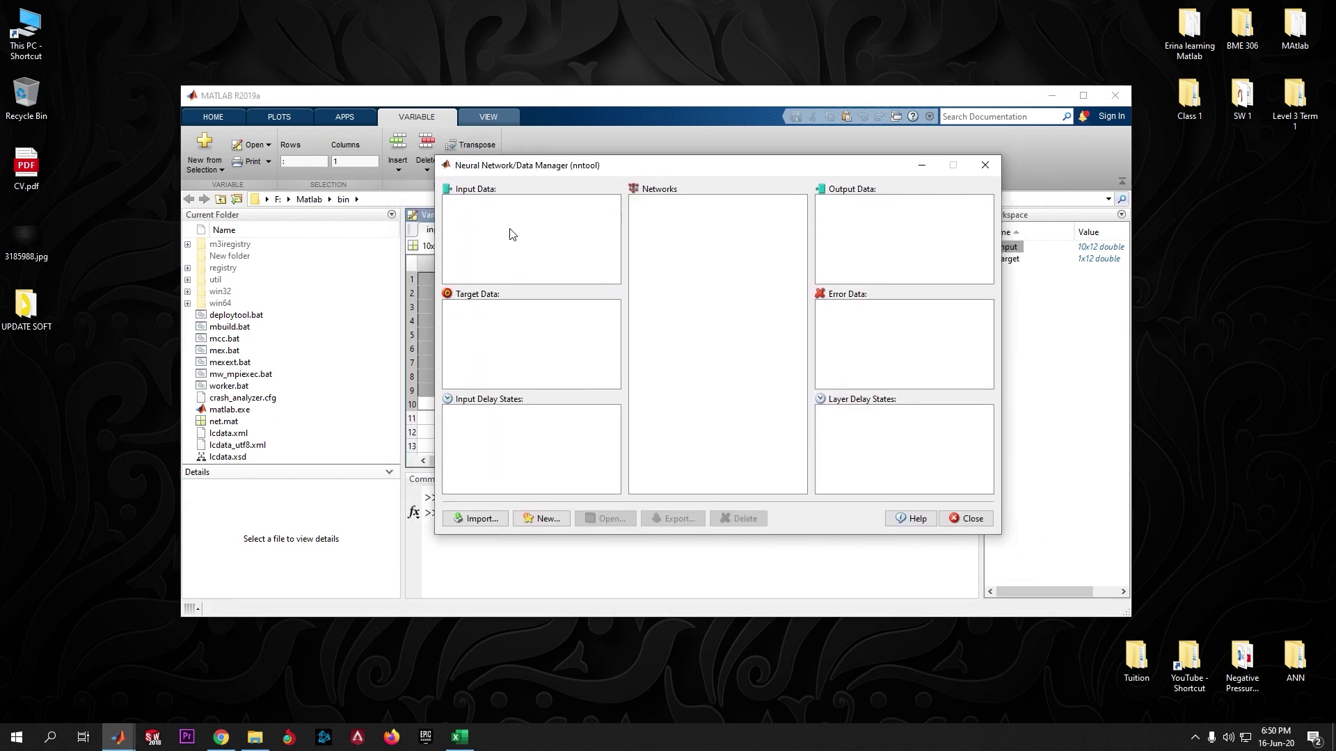
{"action": "left_click_drag", "start_coordinate": [710, 161], "coordinate": [617, 166]}
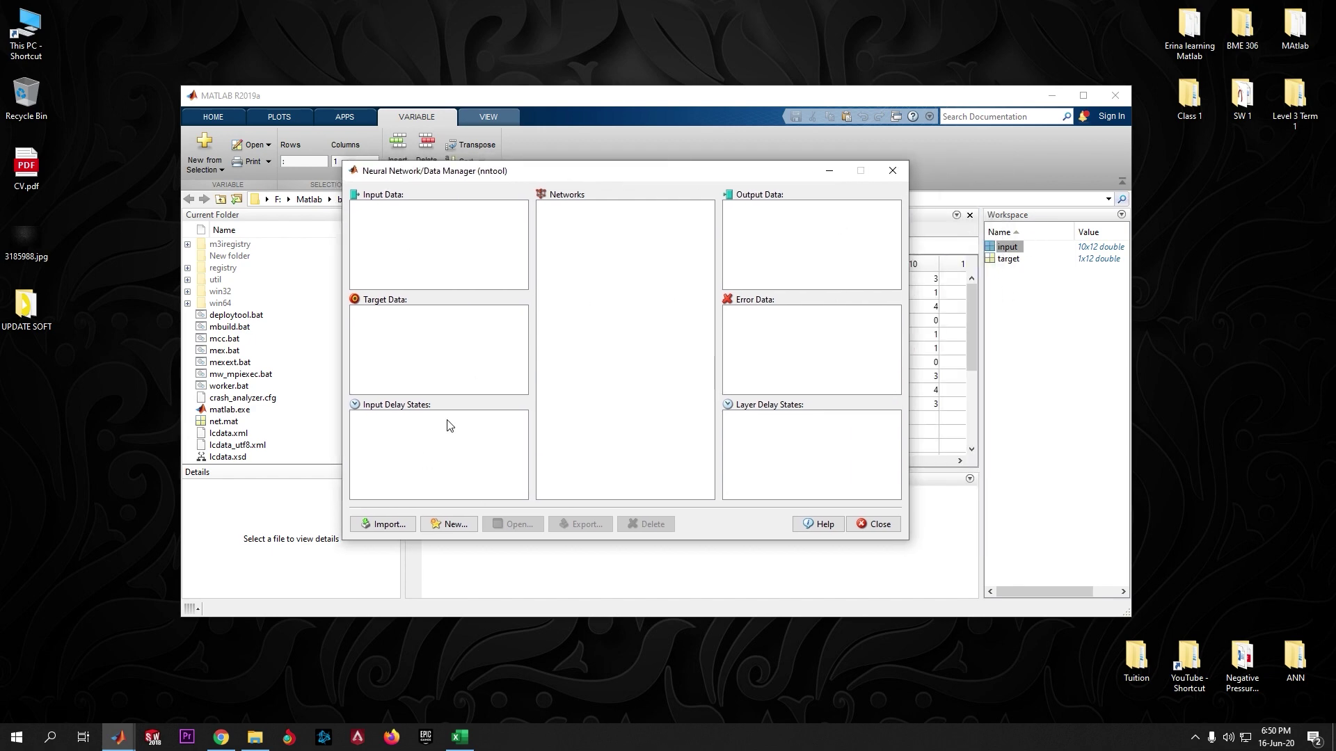
{"action": "left_click_drag", "start_coordinate": [564, 175], "coordinate": [574, 145]}
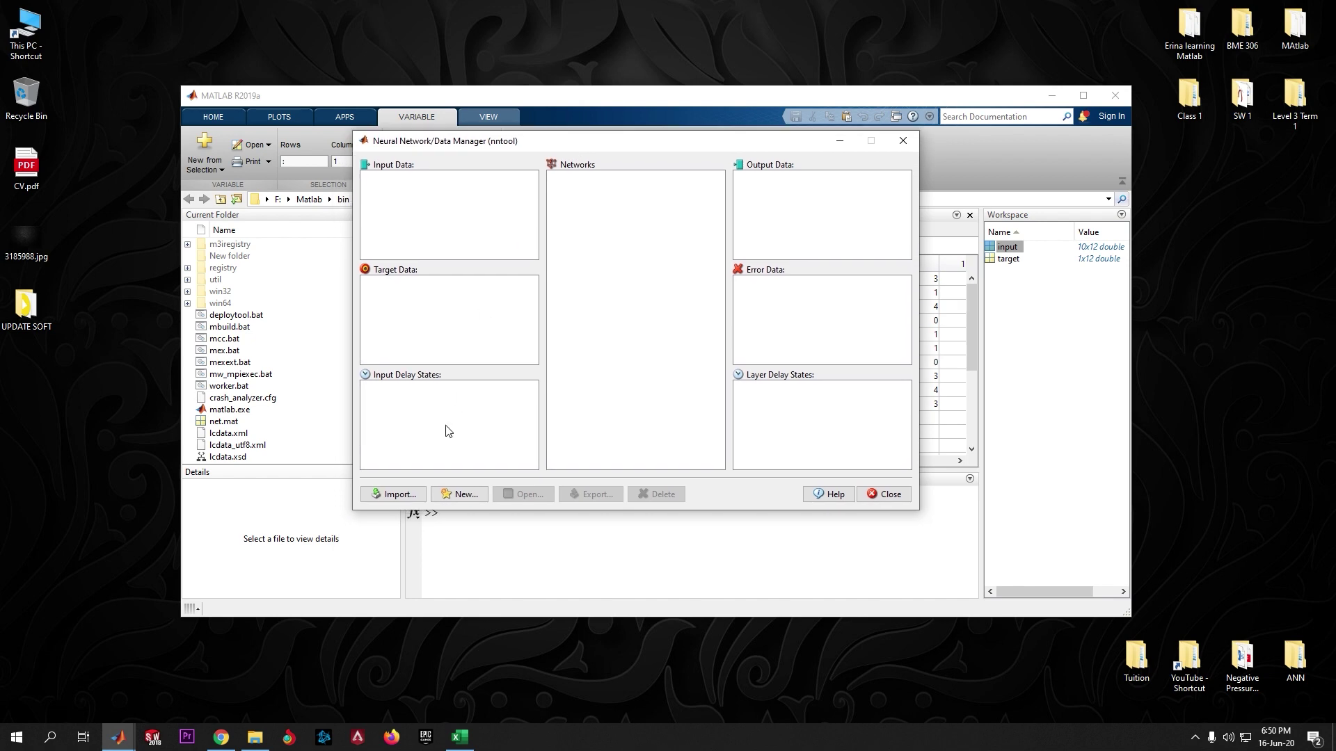
Import the workspace variable input into the Network/Data Manager as Input Data.
{"action": "left_click", "coordinate": [395, 495]}
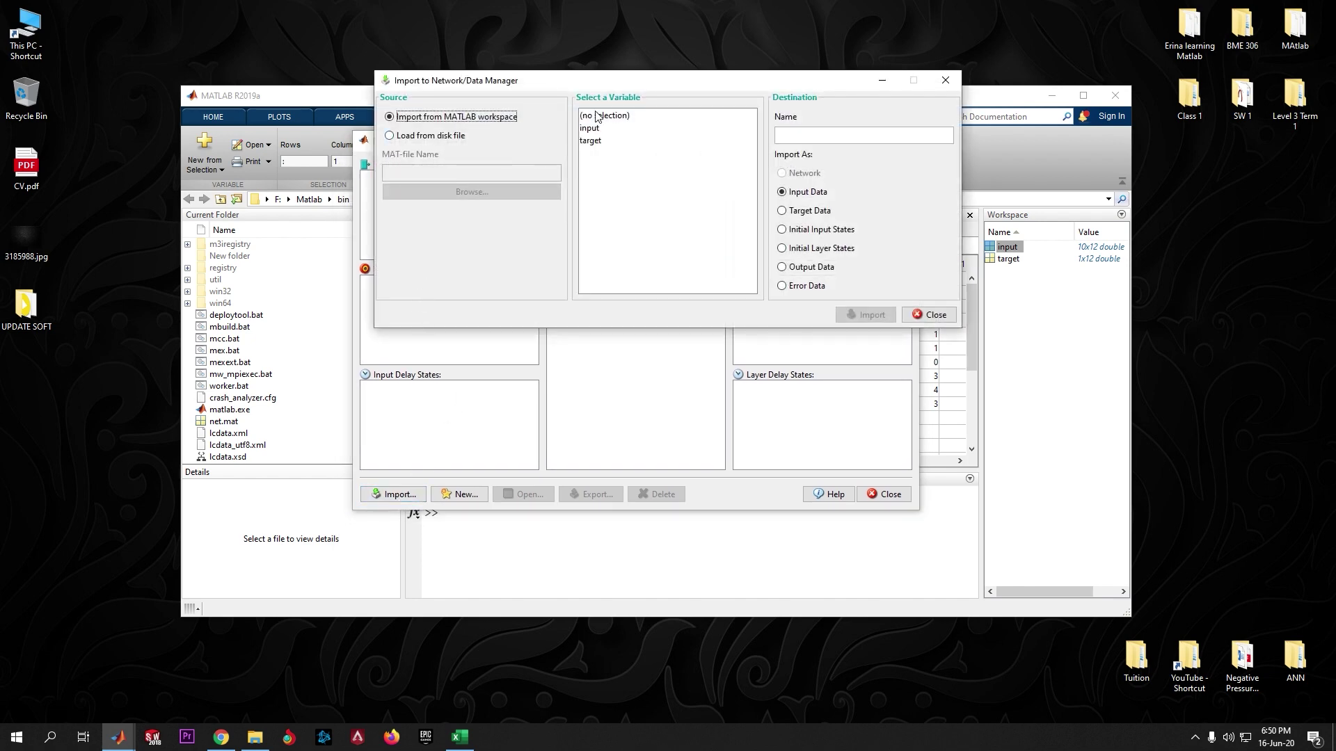
{"action": "left_click_drag", "start_coordinate": [605, 87], "coordinate": [557, 228]}
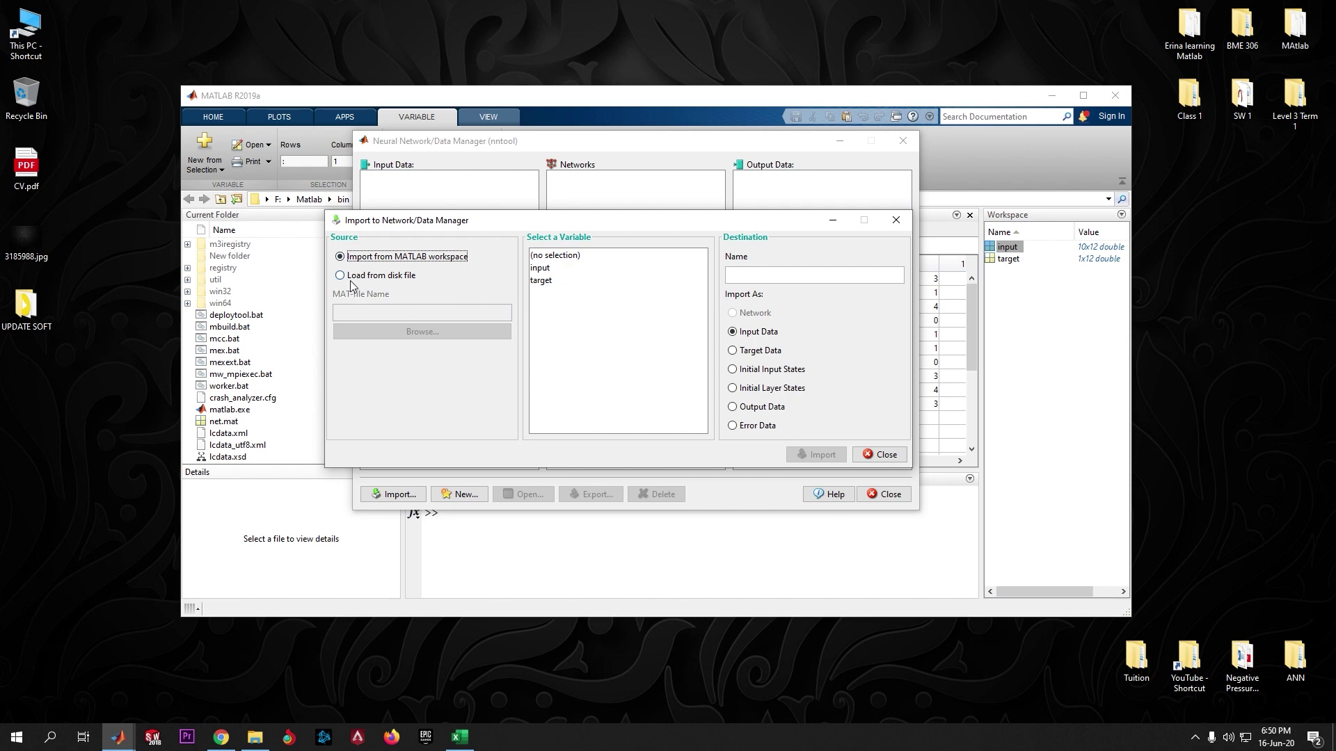
{"action": "left_click", "coordinate": [546, 269]}
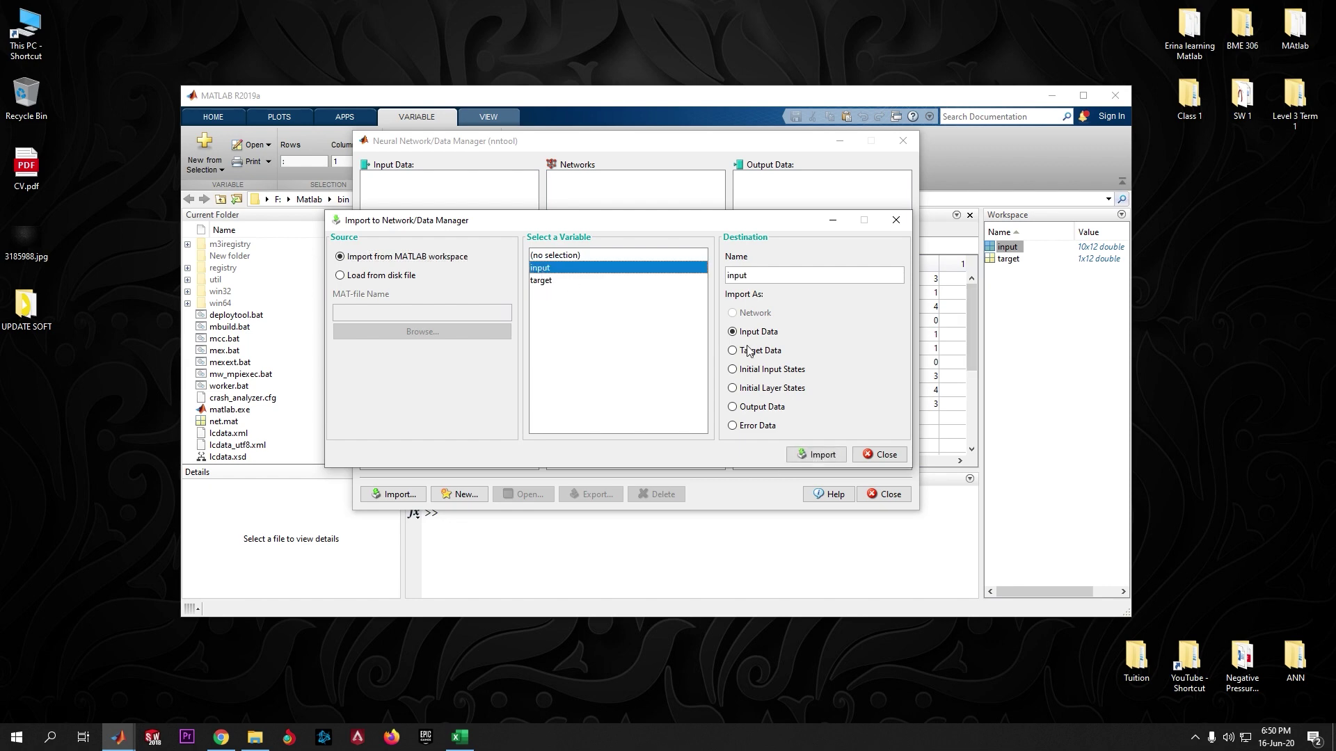
{"action": "left_click", "coordinate": [814, 456]}
{"action": "left_click", "coordinate": [820, 397]}
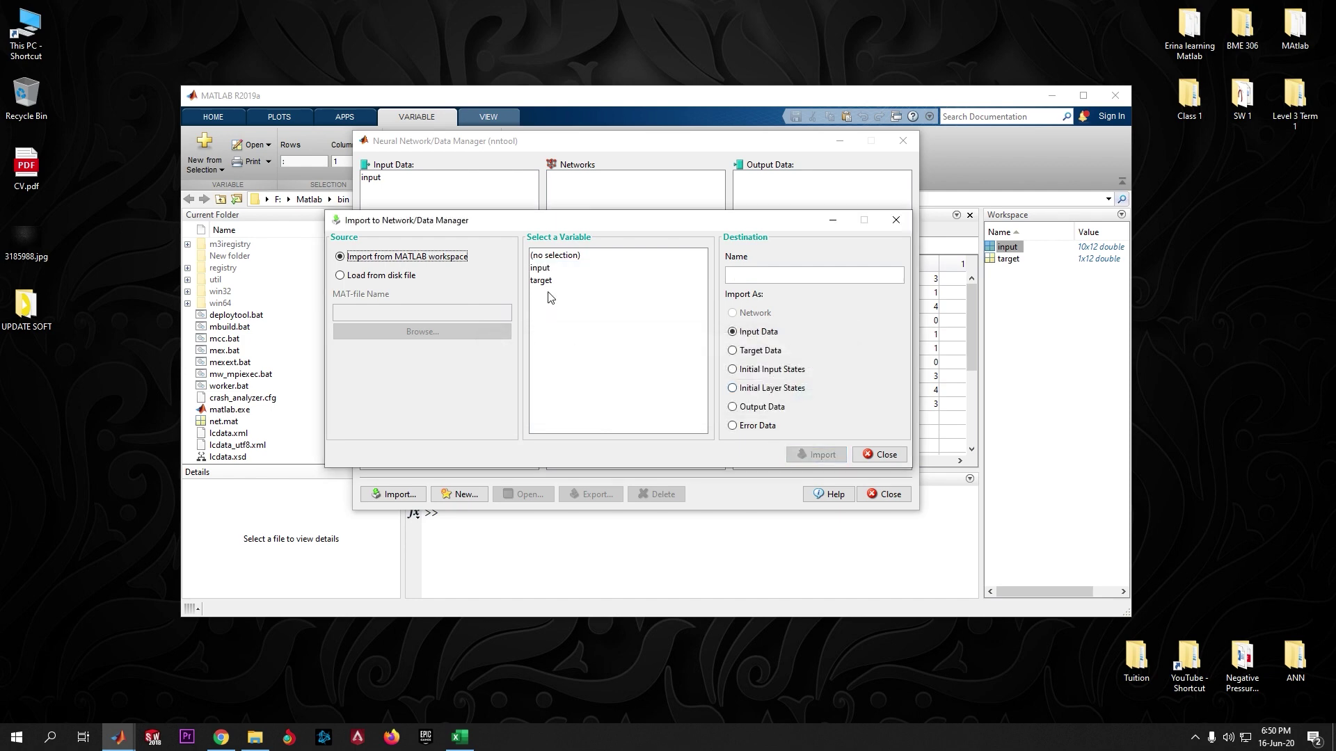
Import the workspace variable target as Target Data and close the import dialog.
{"action": "left_click", "coordinate": [547, 281]}
{"action": "left_click", "coordinate": [749, 350]}
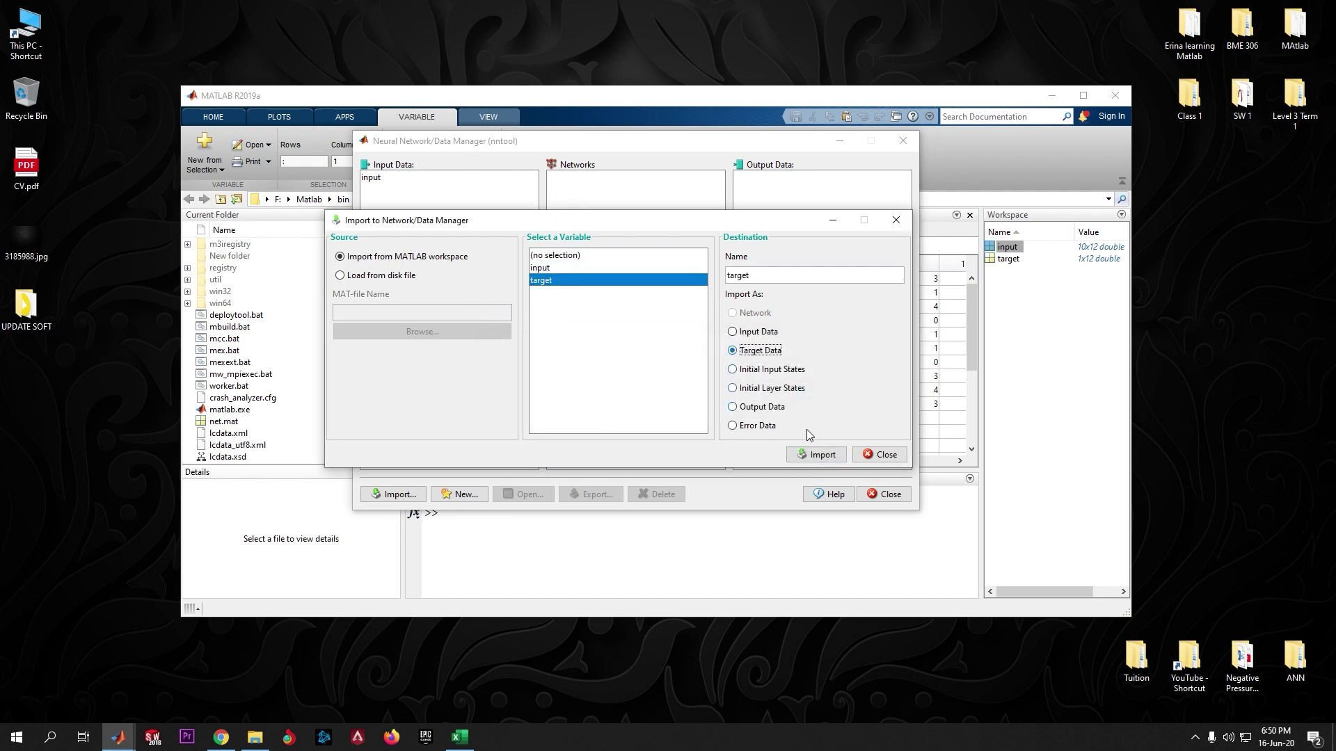
{"action": "left_click", "coordinate": [818, 456]}
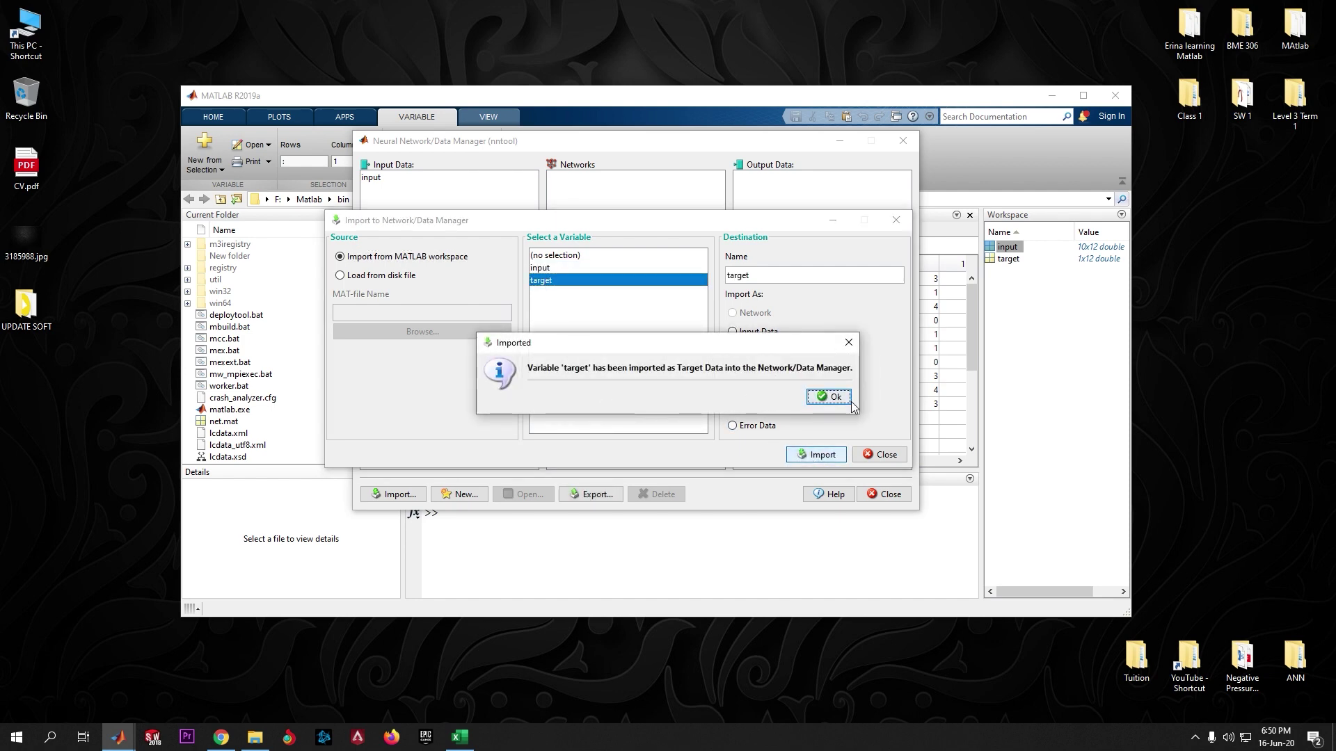
{"action": "left_click", "coordinate": [828, 396]}
{"action": "left_click", "coordinate": [897, 221]}
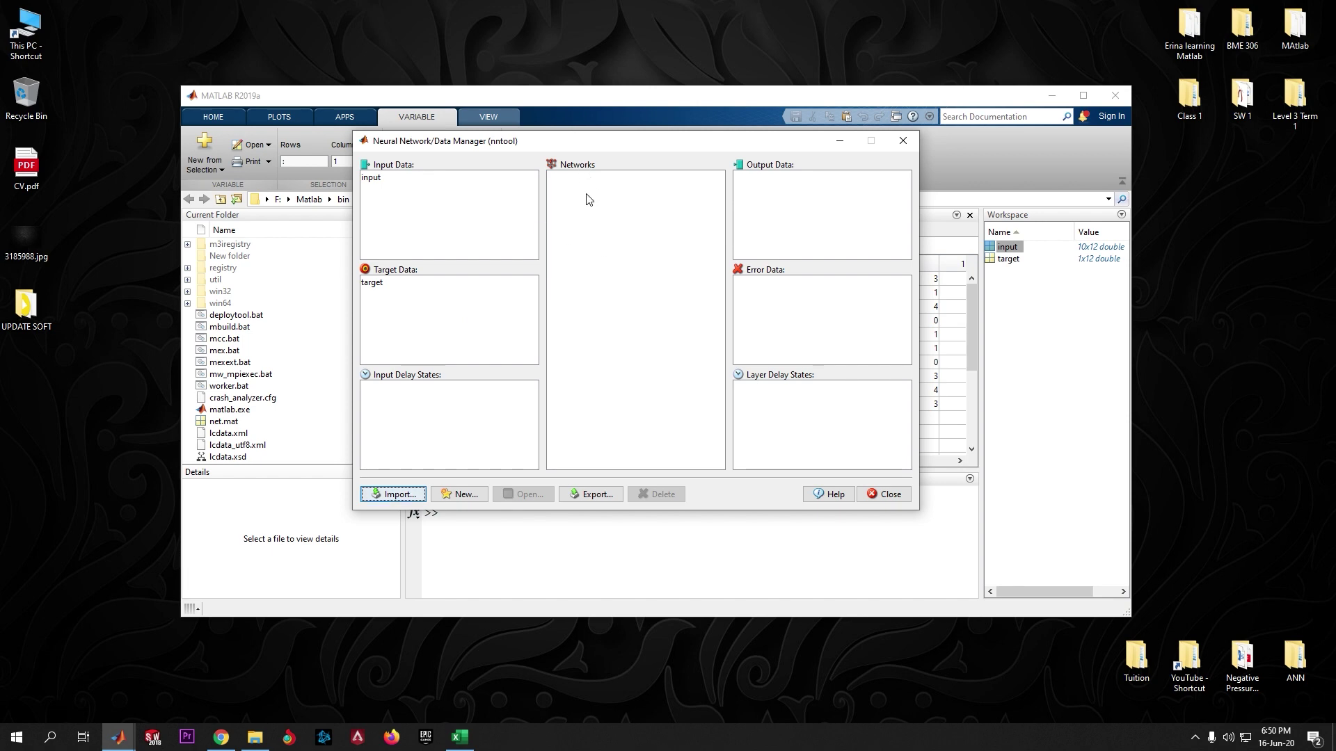
Start a new network with input as its input data, target as its target data, and TRAINGDX as its training function.
{"action": "left_click", "coordinate": [459, 495]}
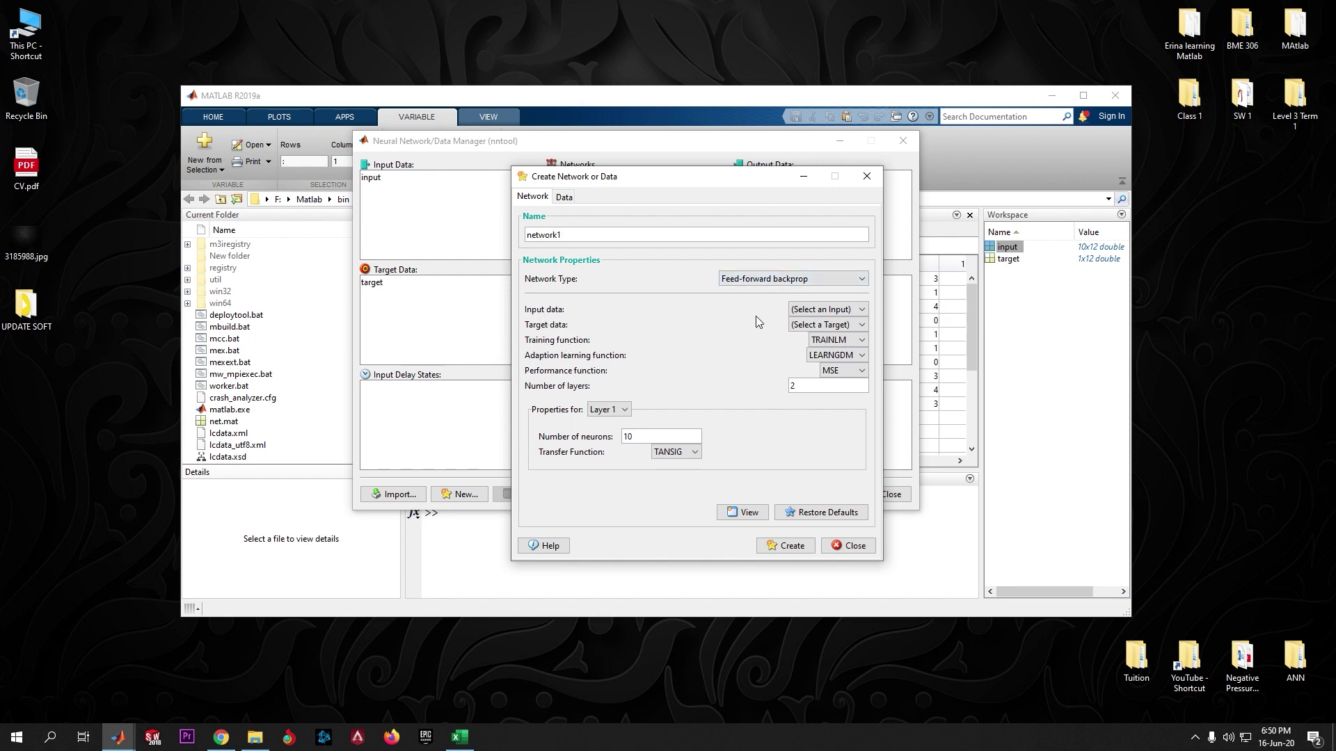
{"action": "left_click", "coordinate": [831, 310]}
{"action": "left_click", "coordinate": [797, 339]}
{"action": "left_click", "coordinate": [828, 325]}
{"action": "left_click", "coordinate": [816, 355]}
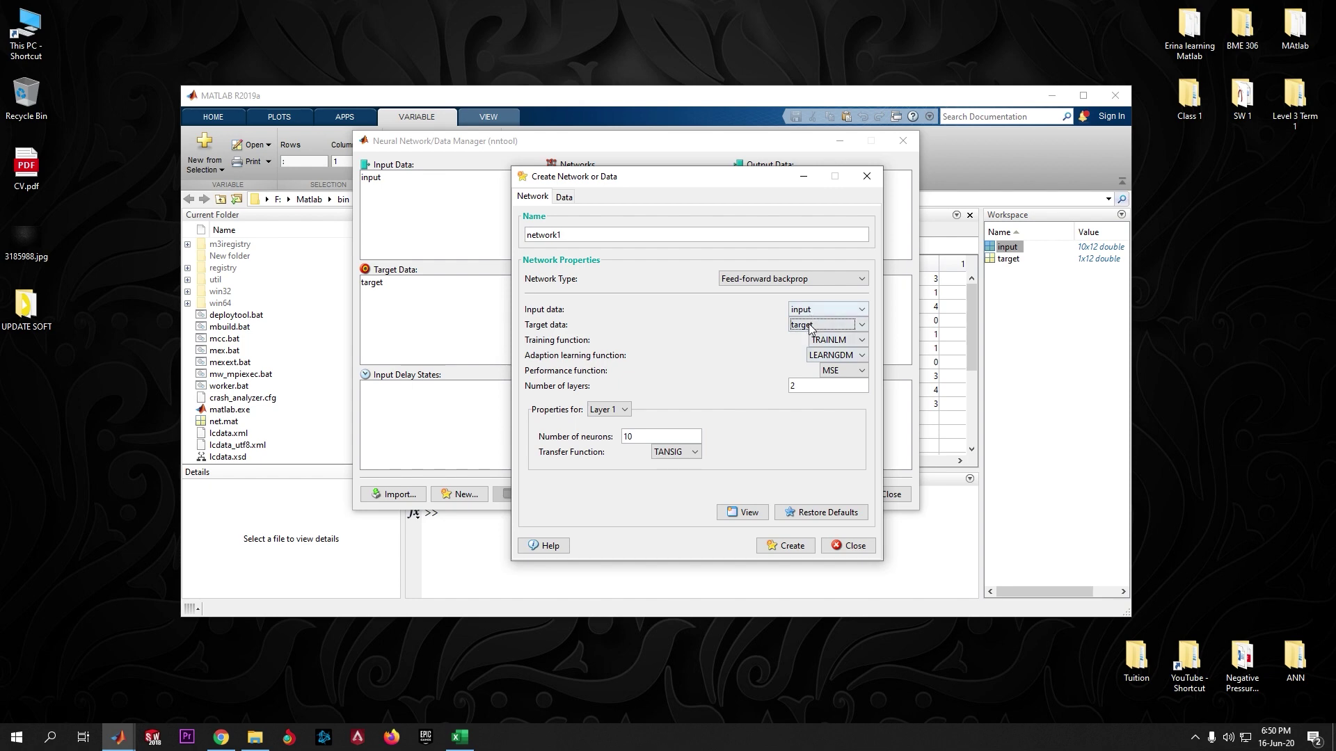
{"action": "left_click", "coordinate": [844, 341]}
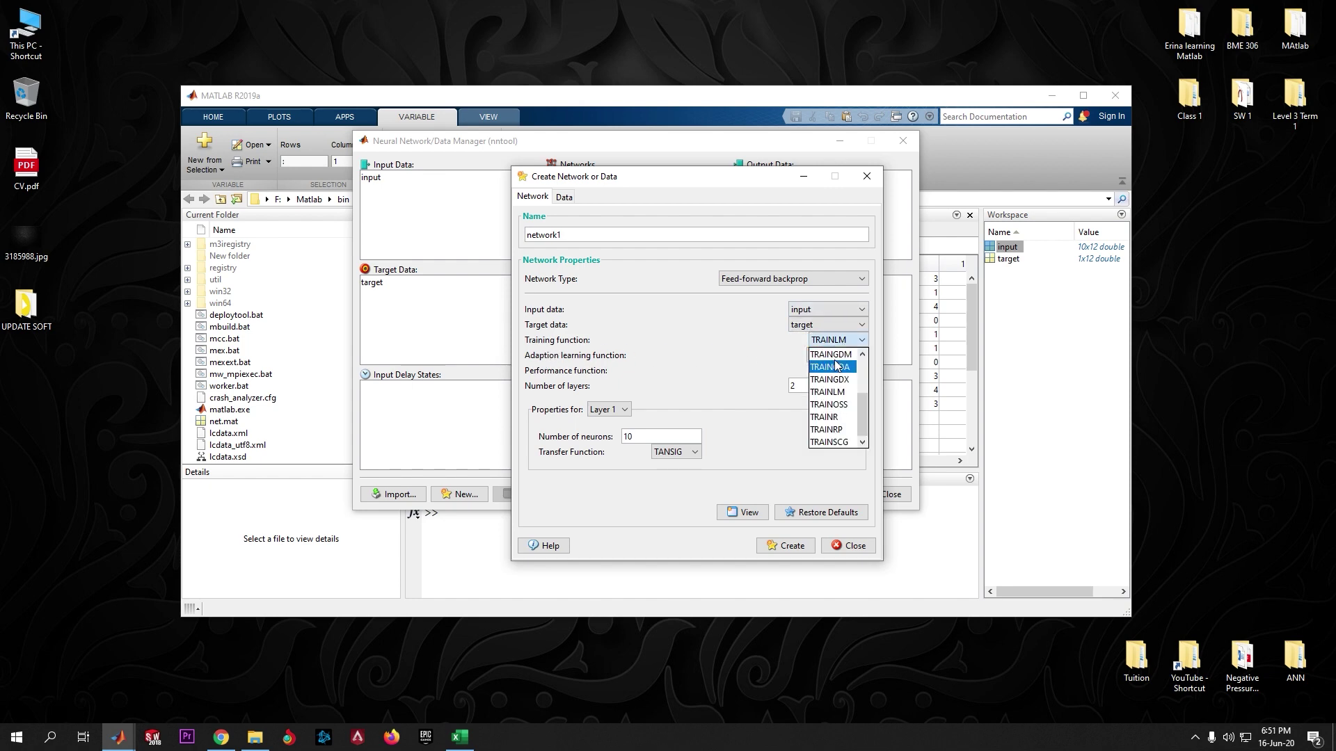
{"action": "left_click", "coordinate": [822, 381]}
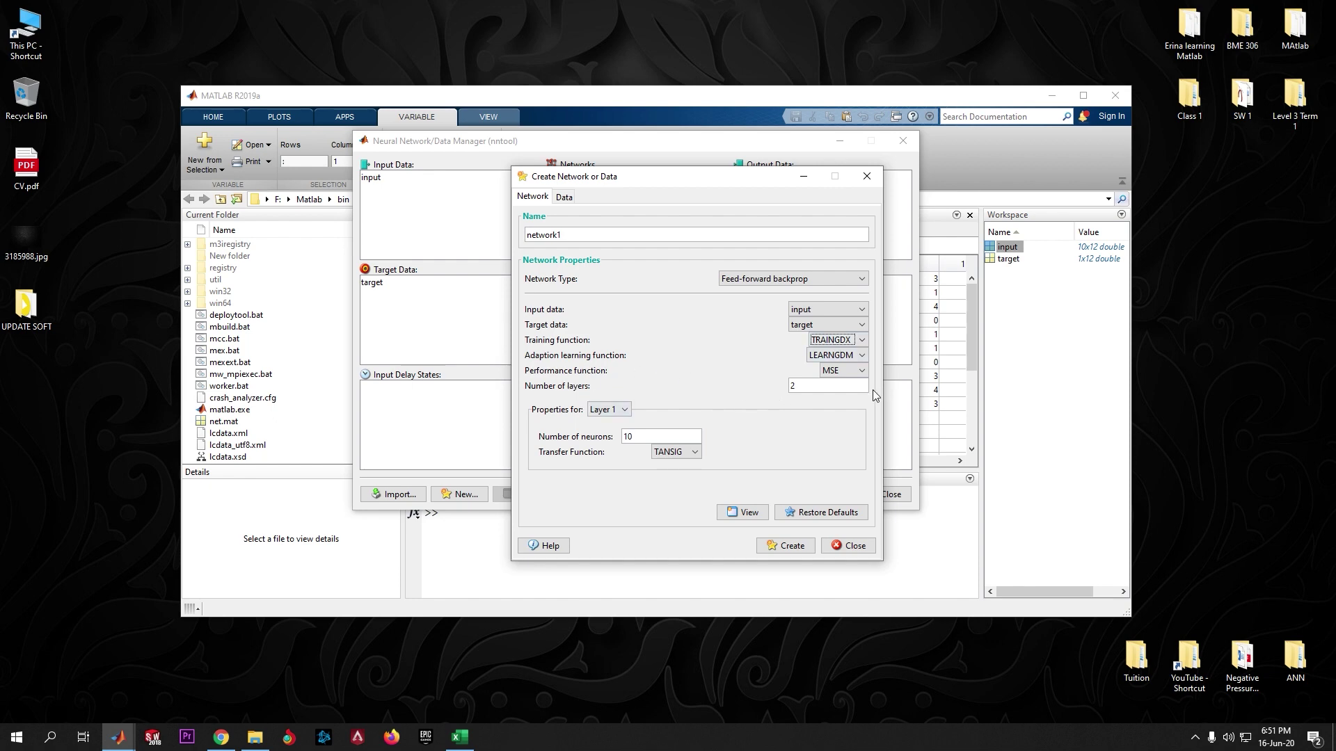
Use MSE as the performance function and set Layer 1's number of neurons to 5, checking the Layer 2 properties as well.
{"action": "left_click", "coordinate": [842, 371]}
{"action": "left_click", "coordinate": [835, 383]}
{"action": "double_click", "coordinate": [640, 435]}
{"action": "type", "text": "5"}
{"action": "left_click", "coordinate": [615, 411]}
{"action": "left_click", "coordinate": [617, 436]}
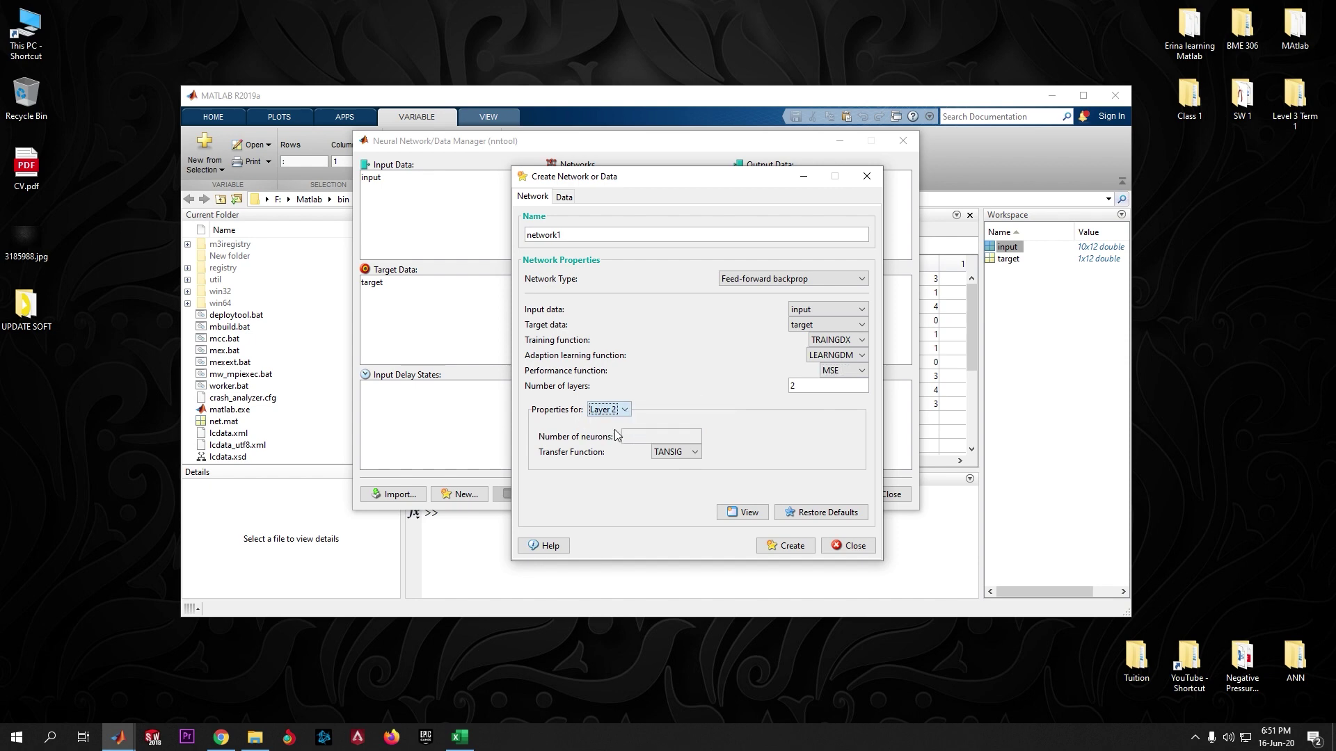
{"action": "left_click", "coordinate": [620, 410]}
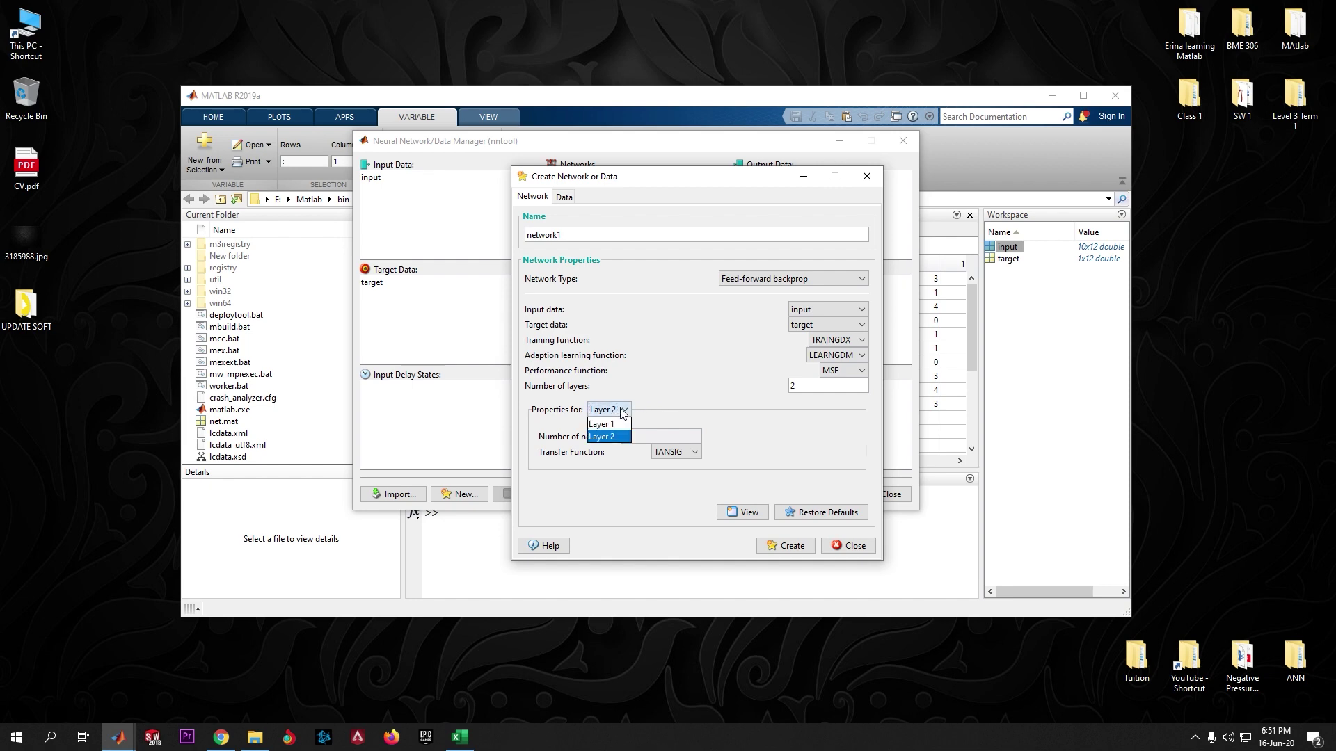
{"action": "left_click", "coordinate": [610, 422]}
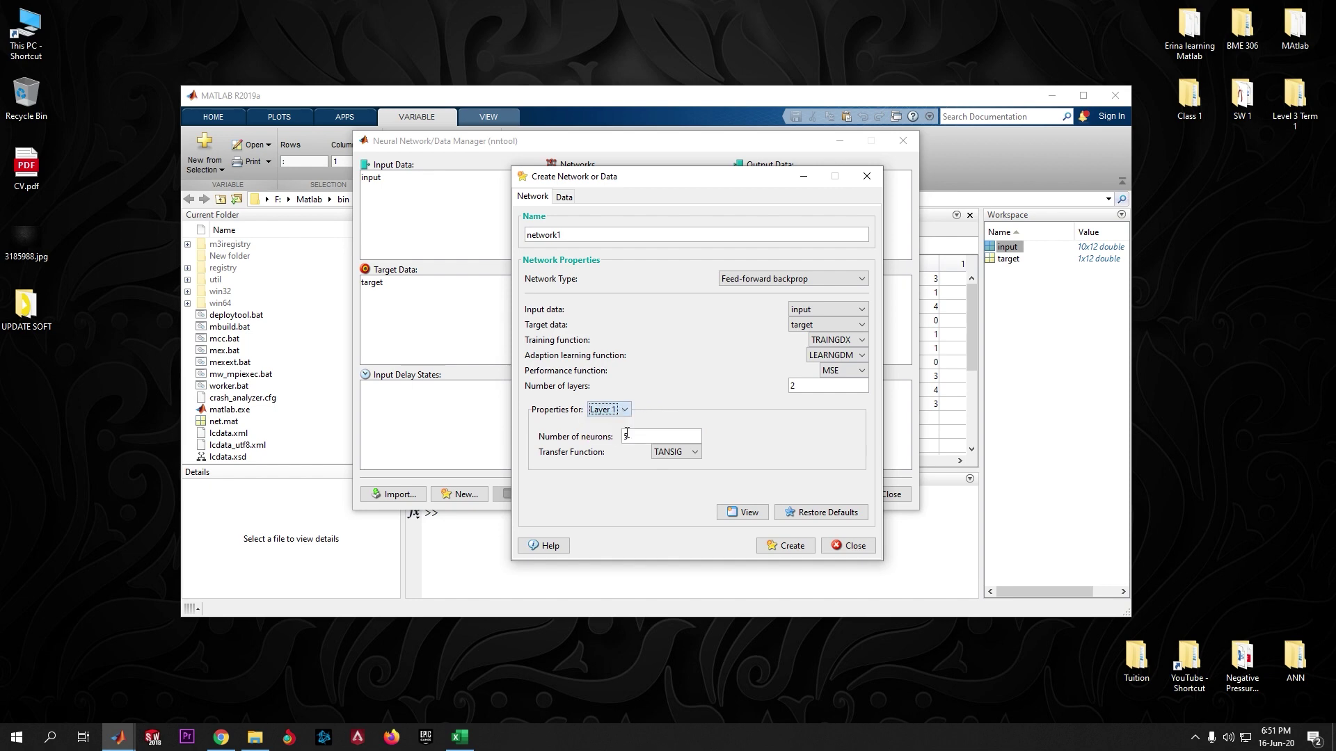
Set the transfer function of Layer 1 to LOGSIG.
{"action": "left_click", "coordinate": [677, 452]}
{"action": "left_click", "coordinate": [676, 453]}
{"action": "left_click", "coordinate": [676, 452]}
{"action": "left_click", "coordinate": [675, 428]}
Choose the transfer function for Layer 2 and return to the Layer 1 properties.
{"action": "left_click", "coordinate": [623, 409]}
{"action": "left_click", "coordinate": [608, 435]}
{"action": "left_click", "coordinate": [676, 452]}
{"action": "left_click", "coordinate": [689, 415]}
{"action": "left_click", "coordinate": [623, 410]}
{"action": "left_click", "coordinate": [617, 426]}
Preview the diagram of the configured network to examine its hidden and output layers.
{"action": "left_click", "coordinate": [743, 513]}
{"action": "left_click", "coordinate": [743, 513]}
{"action": "left_click_drag", "start_coordinate": [679, 327], "coordinate": [703, 345]}
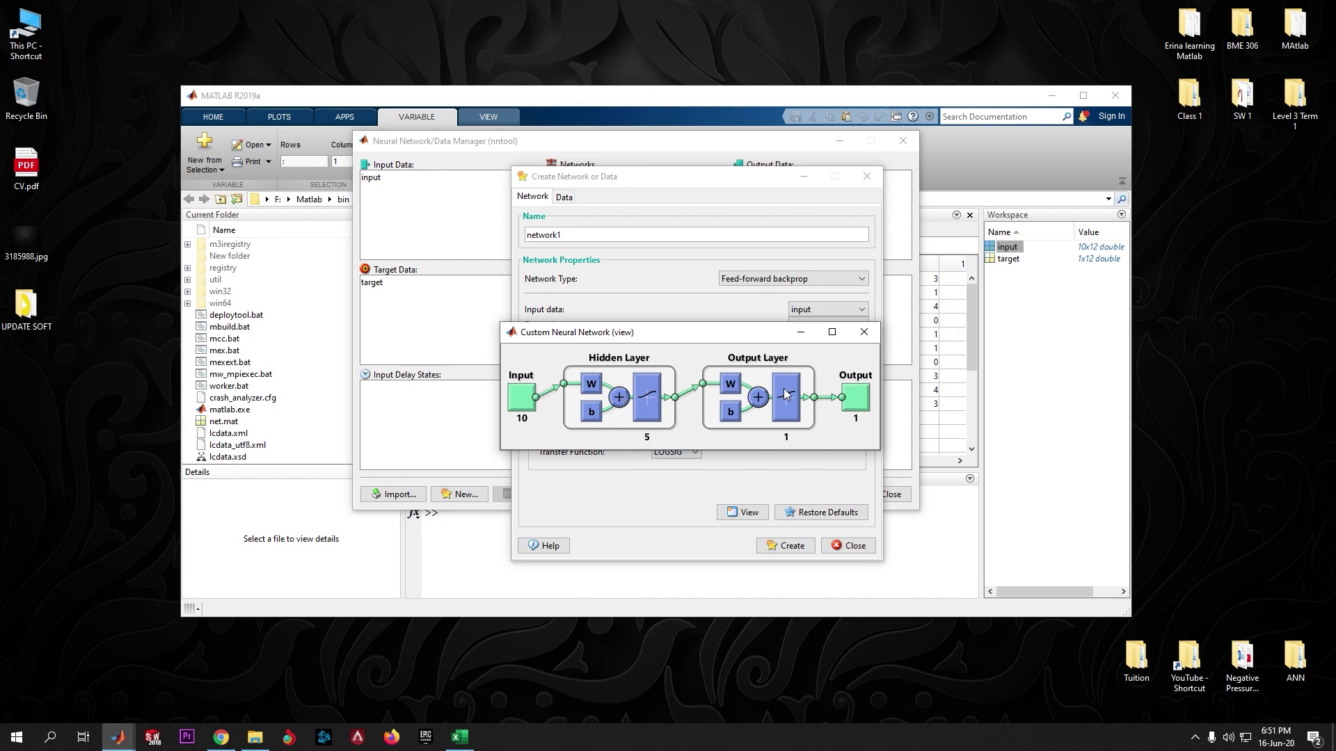
Close the diagram preview, create network1 with the configured properties, and close the network creation dialog.
{"action": "left_click", "coordinate": [863, 334]}
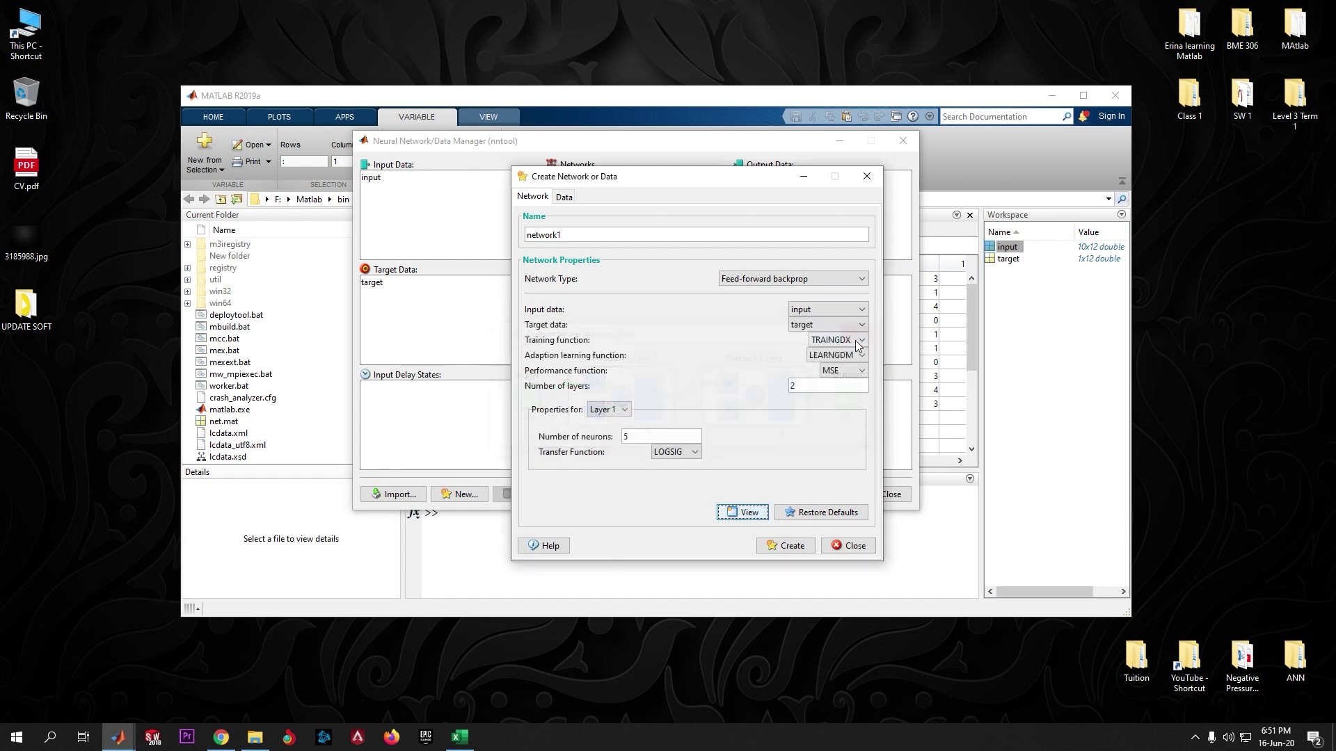
{"action": "left_click", "coordinate": [786, 547]}
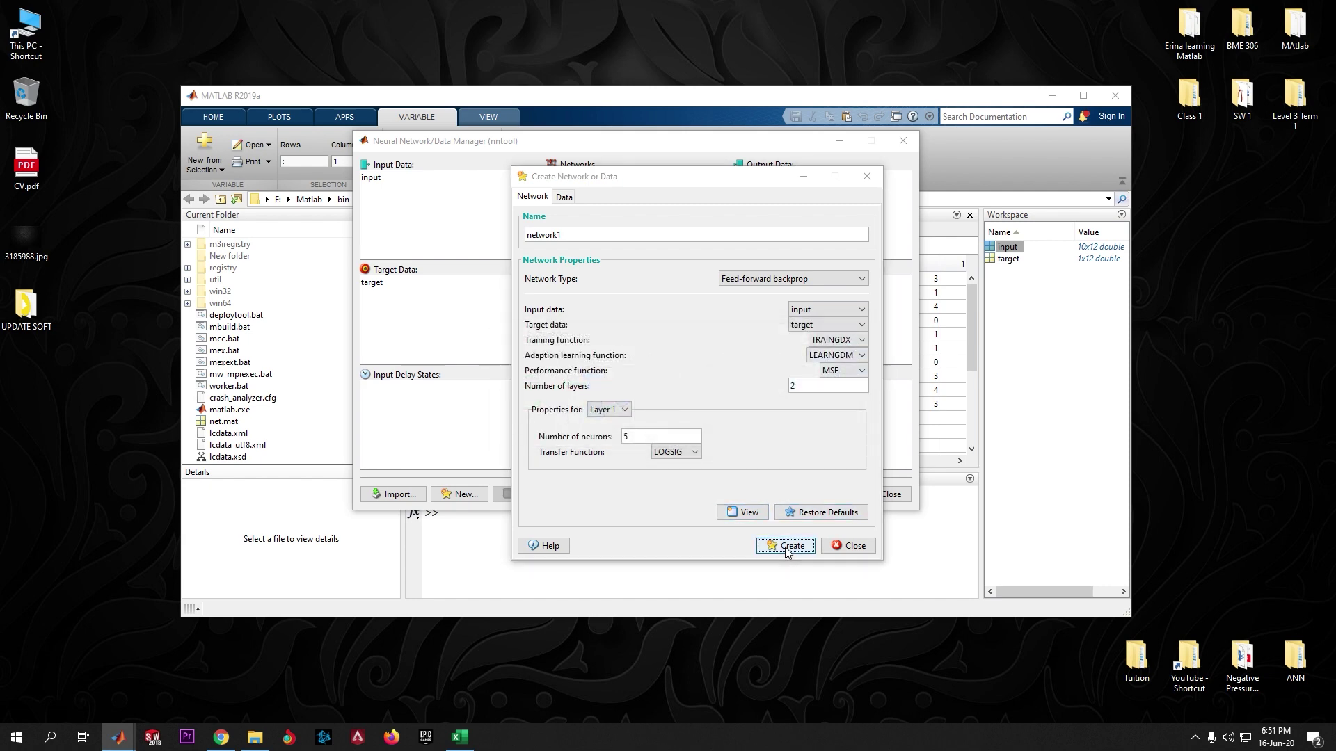
{"action": "left_click", "coordinate": [793, 398]}
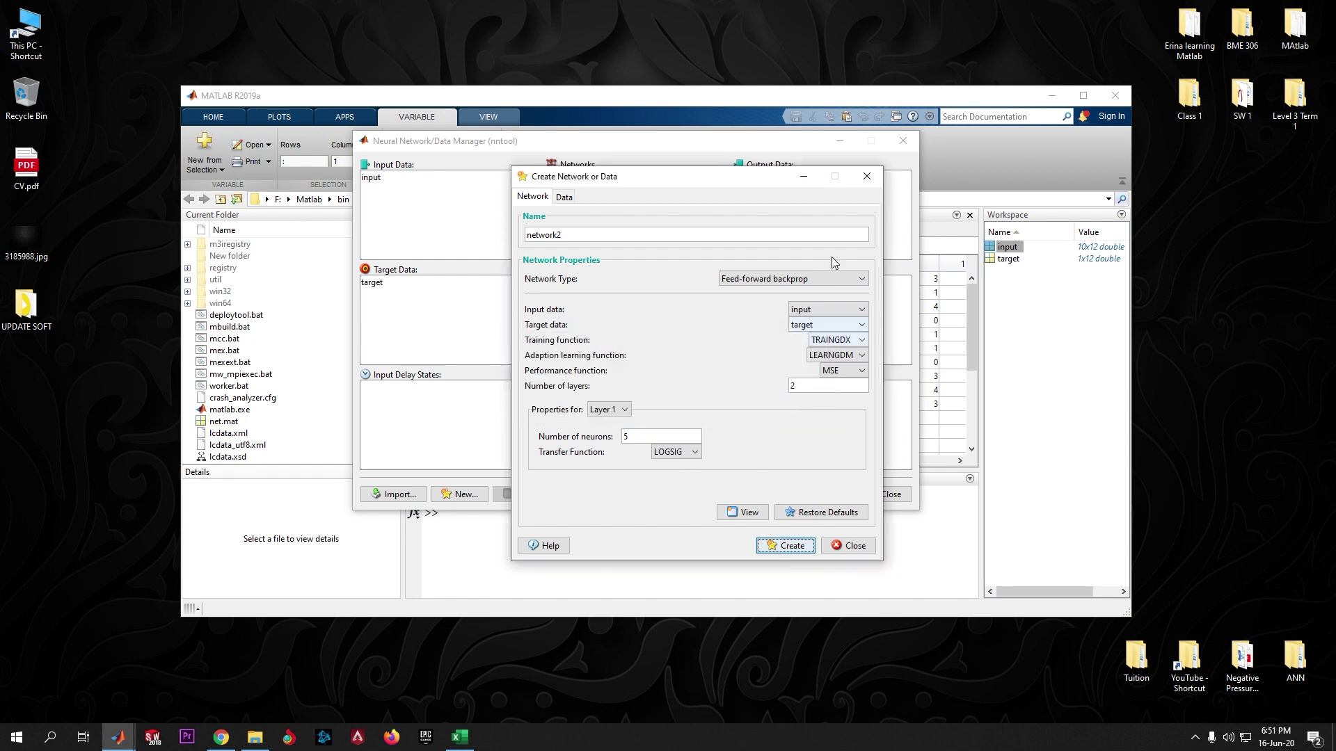
{"action": "left_click", "coordinate": [866, 176]}
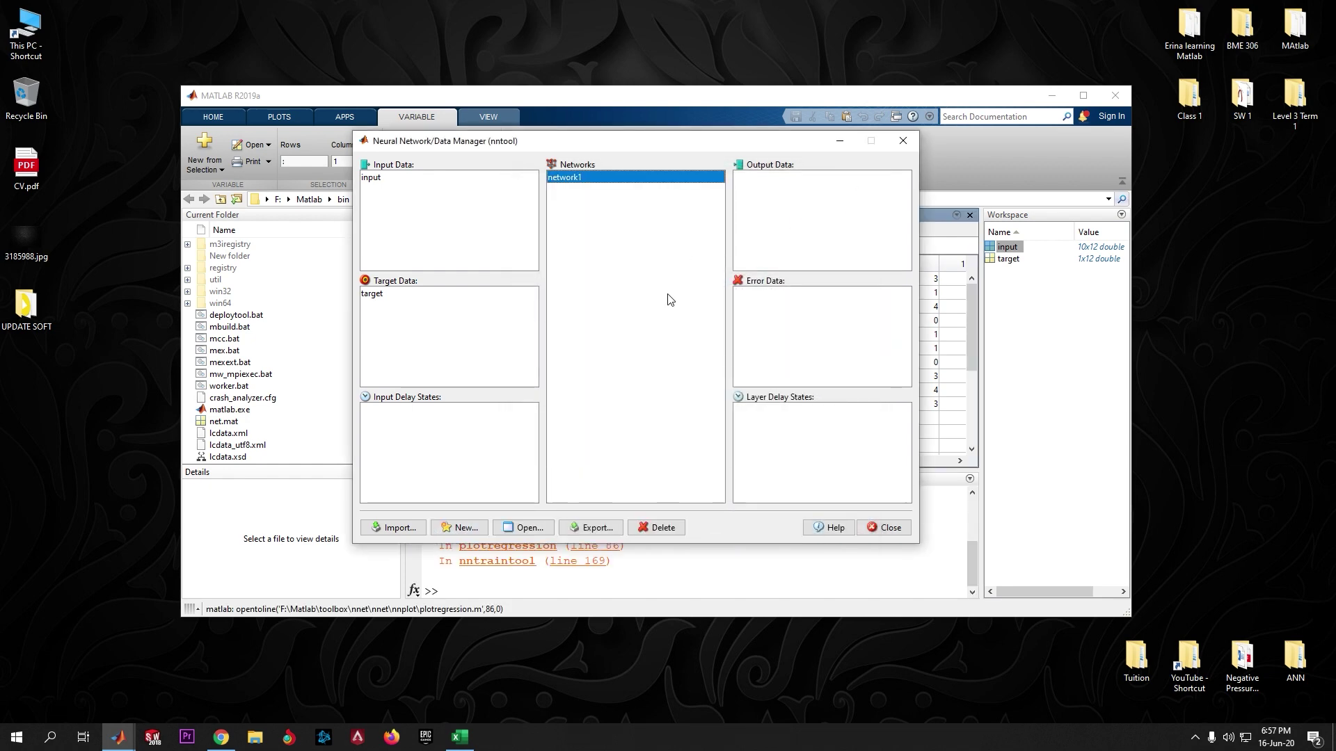
Open network1 and set its training data to input for Inputs and target for Targets.
{"action": "double_click", "coordinate": [569, 179]}
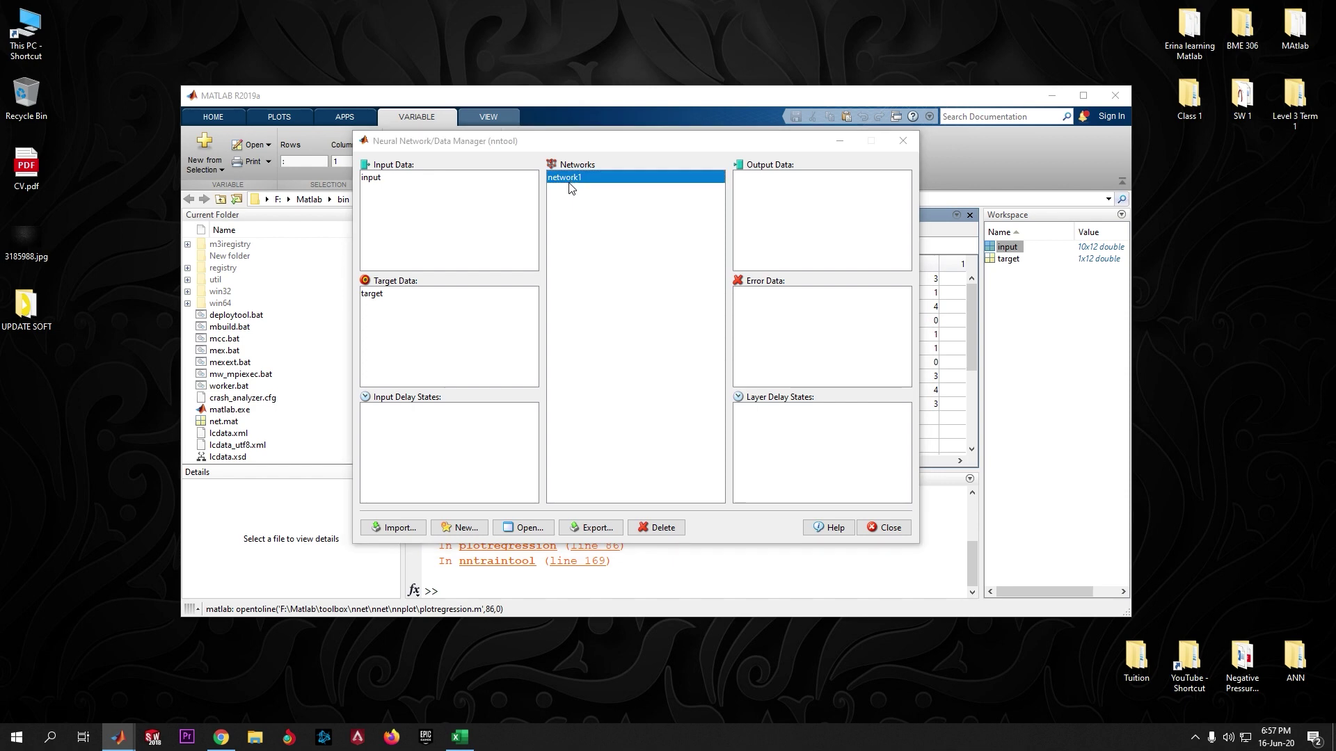
{"action": "left_click_drag", "start_coordinate": [633, 15], "coordinate": [595, 246]}
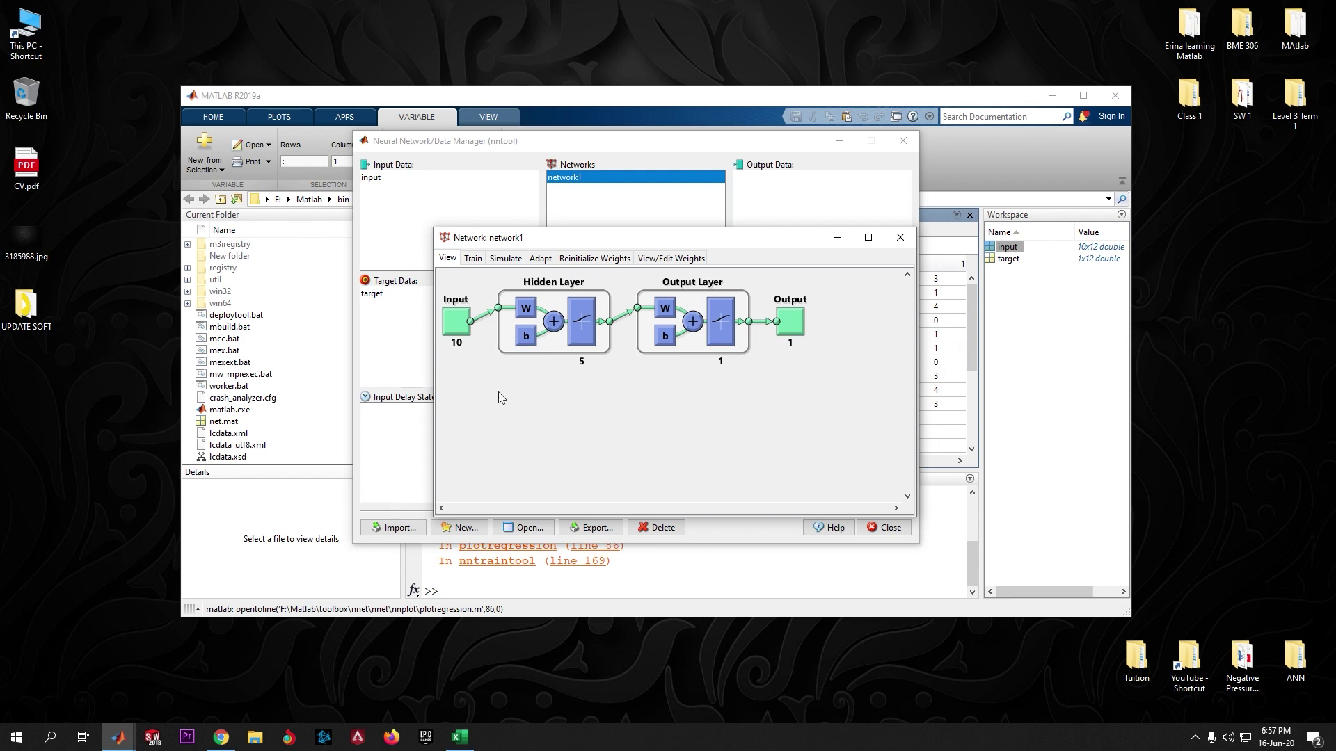
{"action": "left_click", "coordinate": [472, 261]}
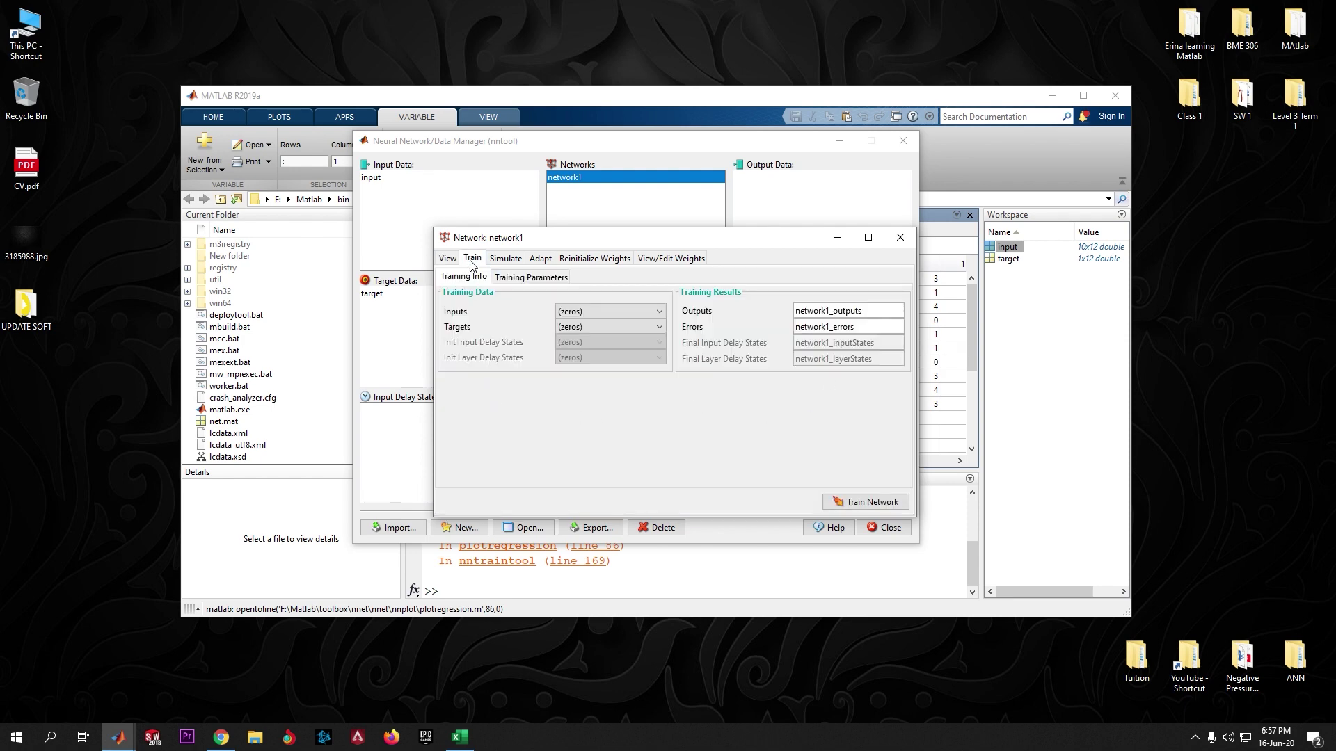
{"action": "left_click", "coordinate": [587, 312]}
{"action": "left_click", "coordinate": [585, 337]}
{"action": "left_click", "coordinate": [588, 327]}
{"action": "left_click", "coordinate": [582, 349]}
Check the training parameters of network1 and train the network with them as they are.
{"action": "left_click", "coordinate": [529, 277]}
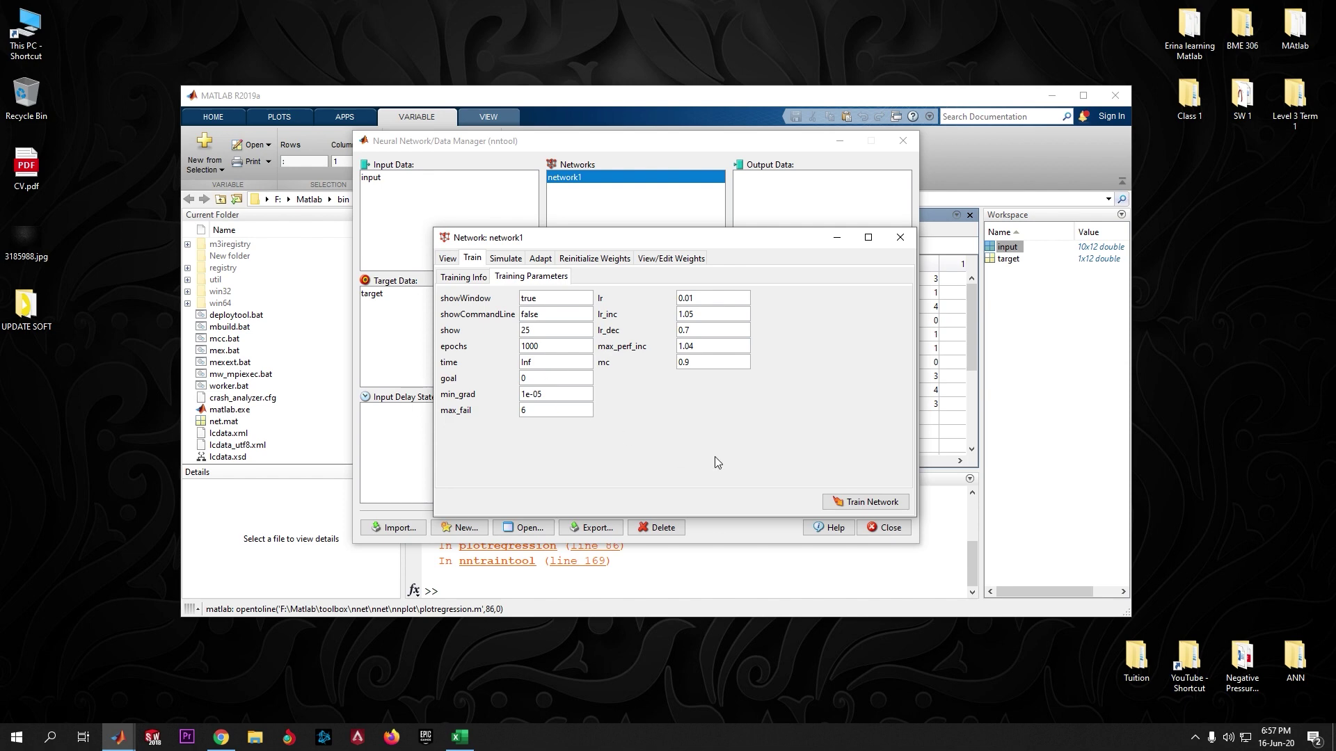
{"action": "left_click", "coordinate": [866, 503]}
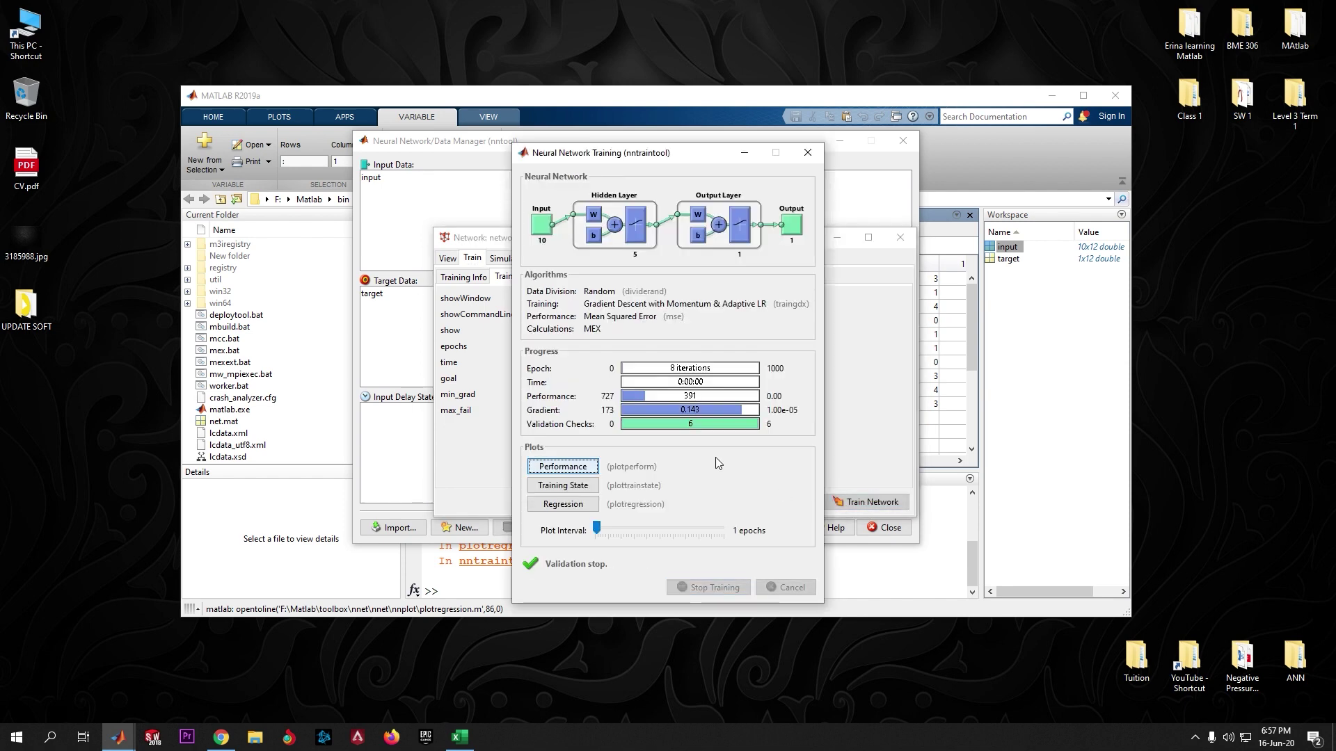
{"action": "left_click_drag", "start_coordinate": [686, 158], "coordinate": [691, 149]}
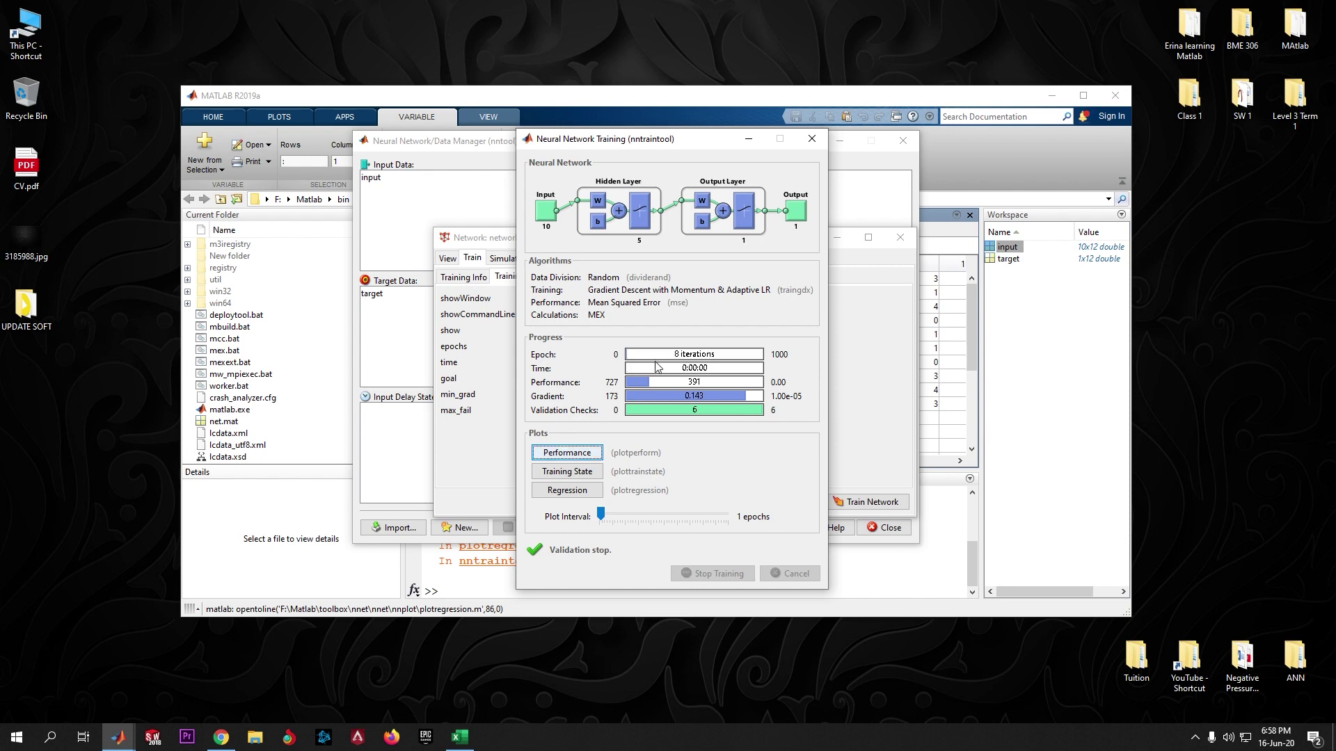
View the performance plot of the first training run, then close it.
{"action": "left_click", "coordinate": [567, 453]}
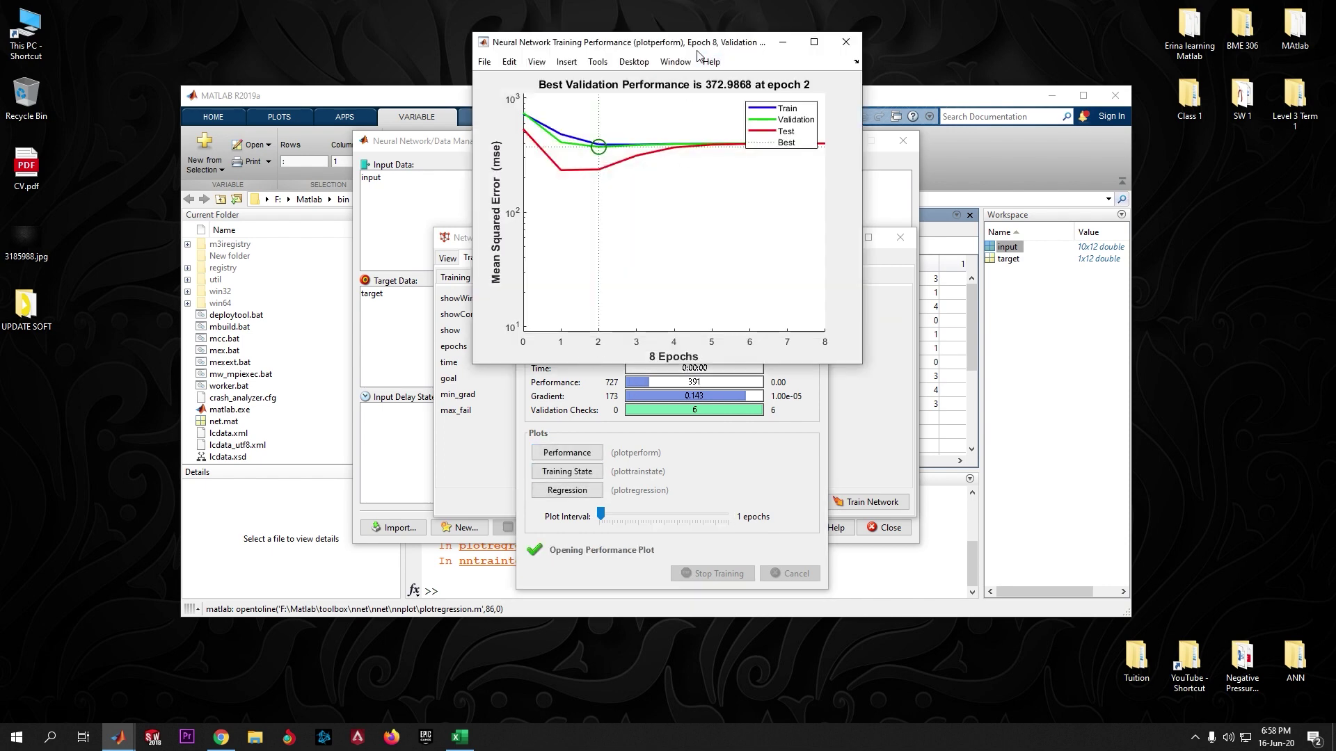
{"action": "left_click_drag", "start_coordinate": [692, 47], "coordinate": [837, 180]}
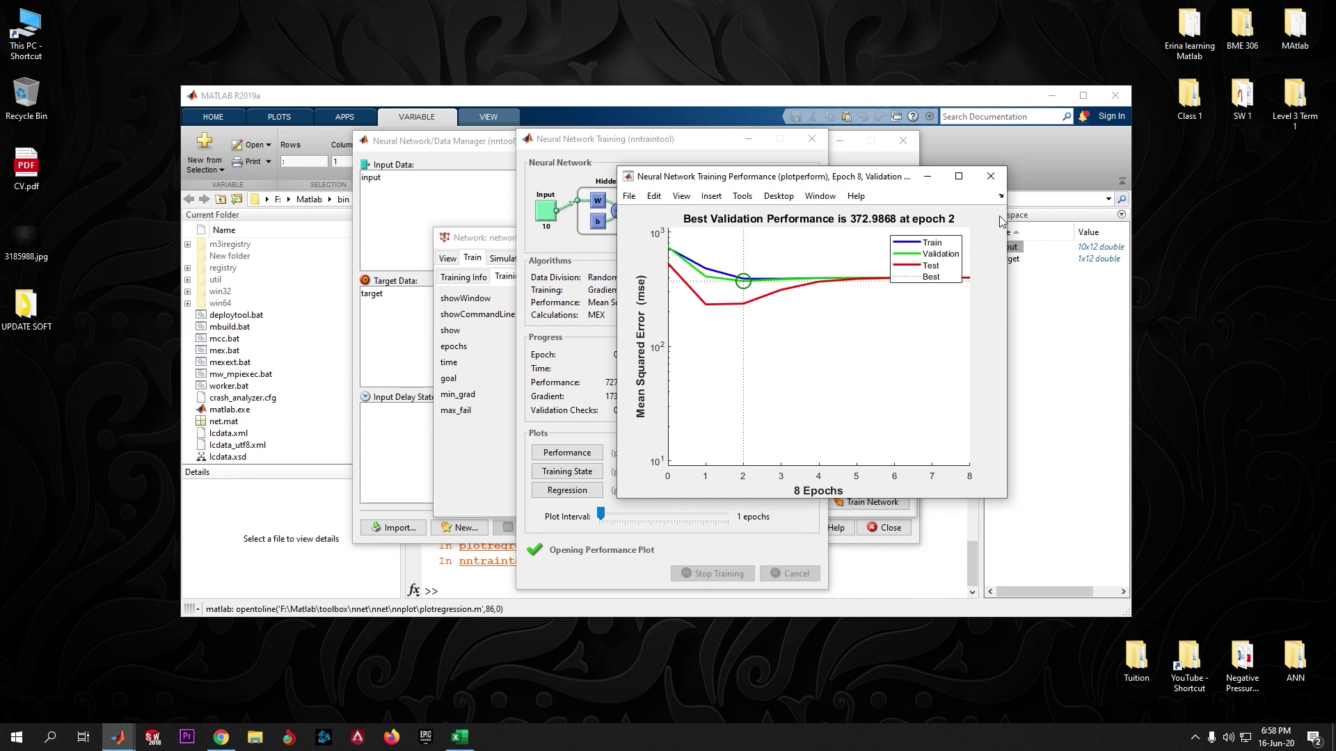
{"action": "left_click", "coordinate": [990, 176]}
View the regression plots of the first training run, then close them and the training window.
{"action": "left_click", "coordinate": [566, 492]}
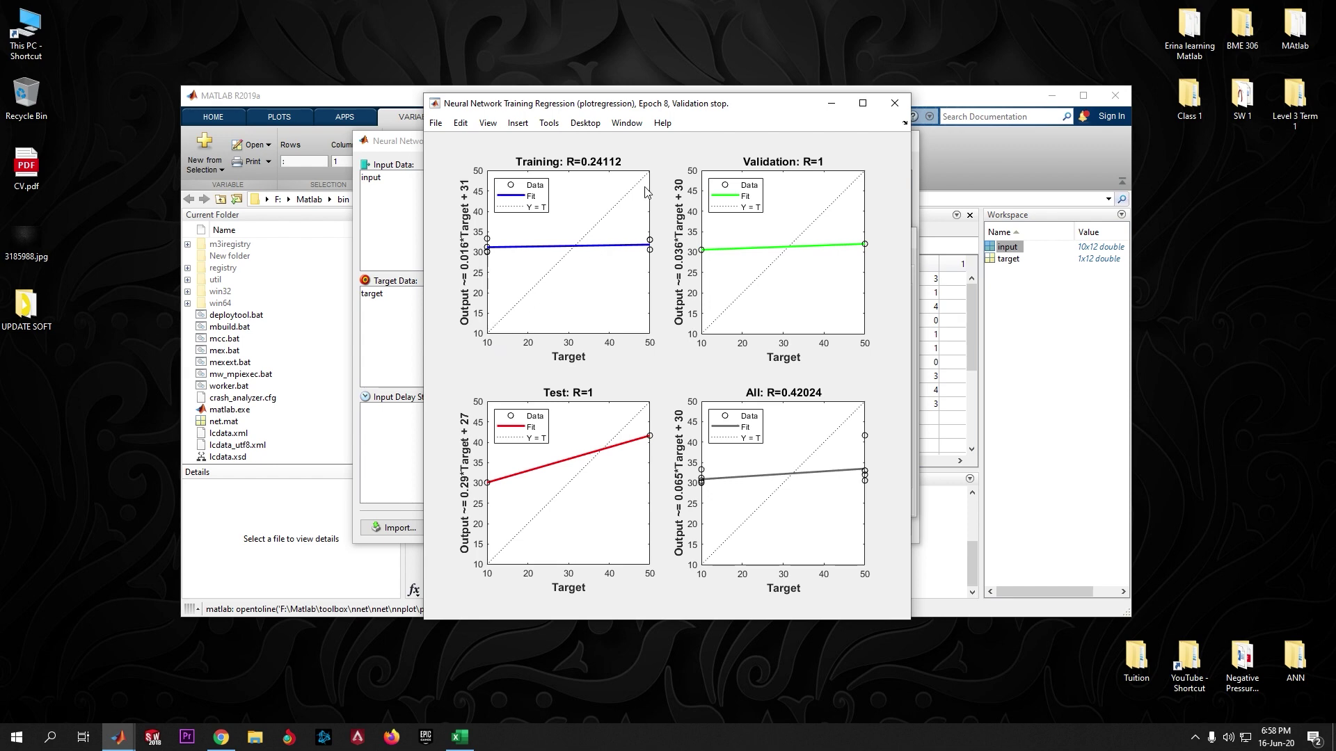
{"action": "left_click", "coordinate": [894, 105]}
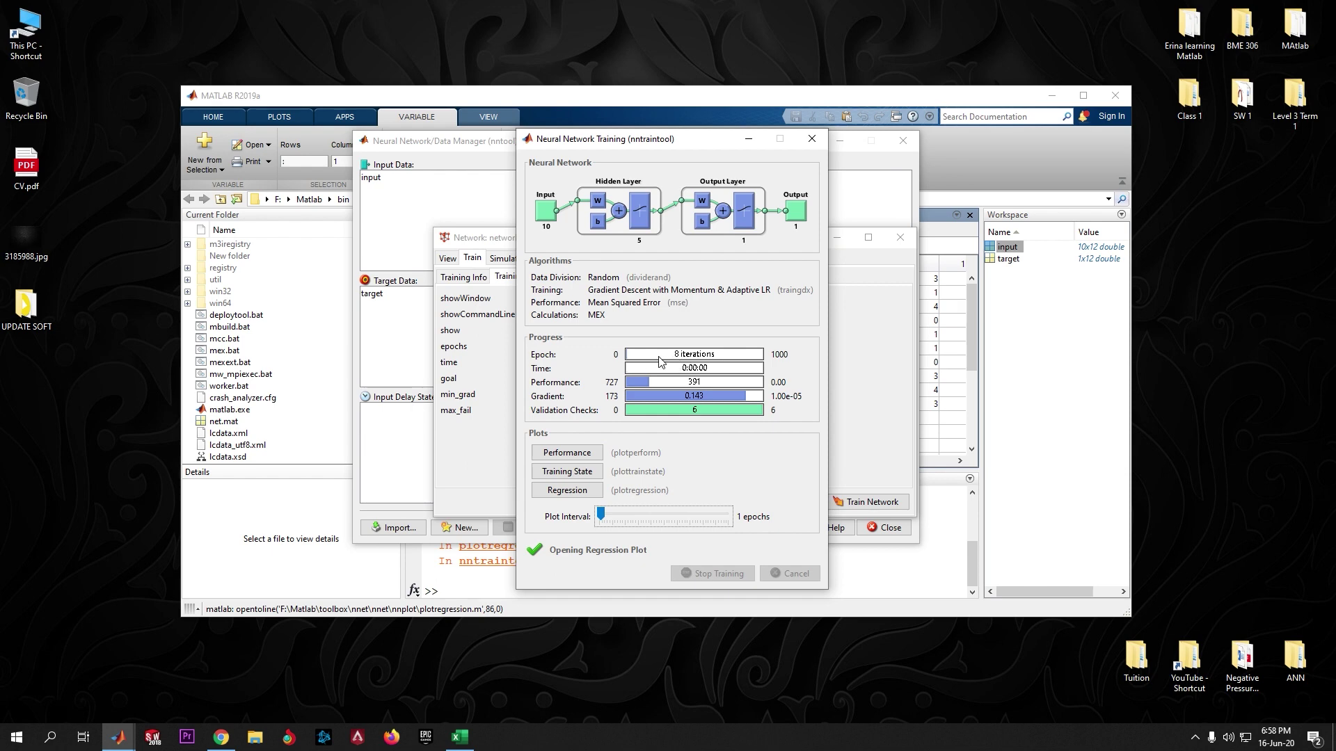
{"action": "left_click", "coordinate": [811, 139]}
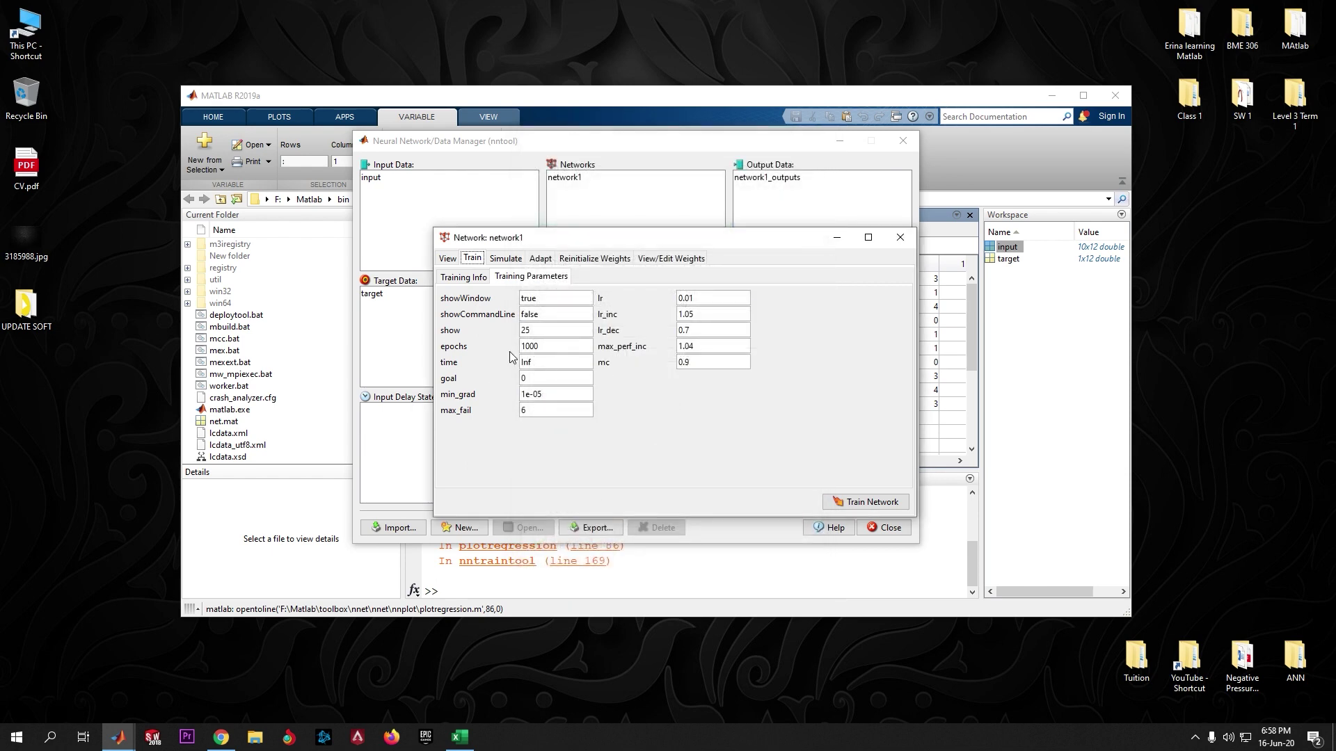
Set max_fail to 1000 and min_grad to 1e-06, then train network1 again.
{"action": "left_click", "coordinate": [530, 414]}
{"action": "left_click", "coordinate": [561, 395]}
{"action": "left_click", "coordinate": [863, 501]}
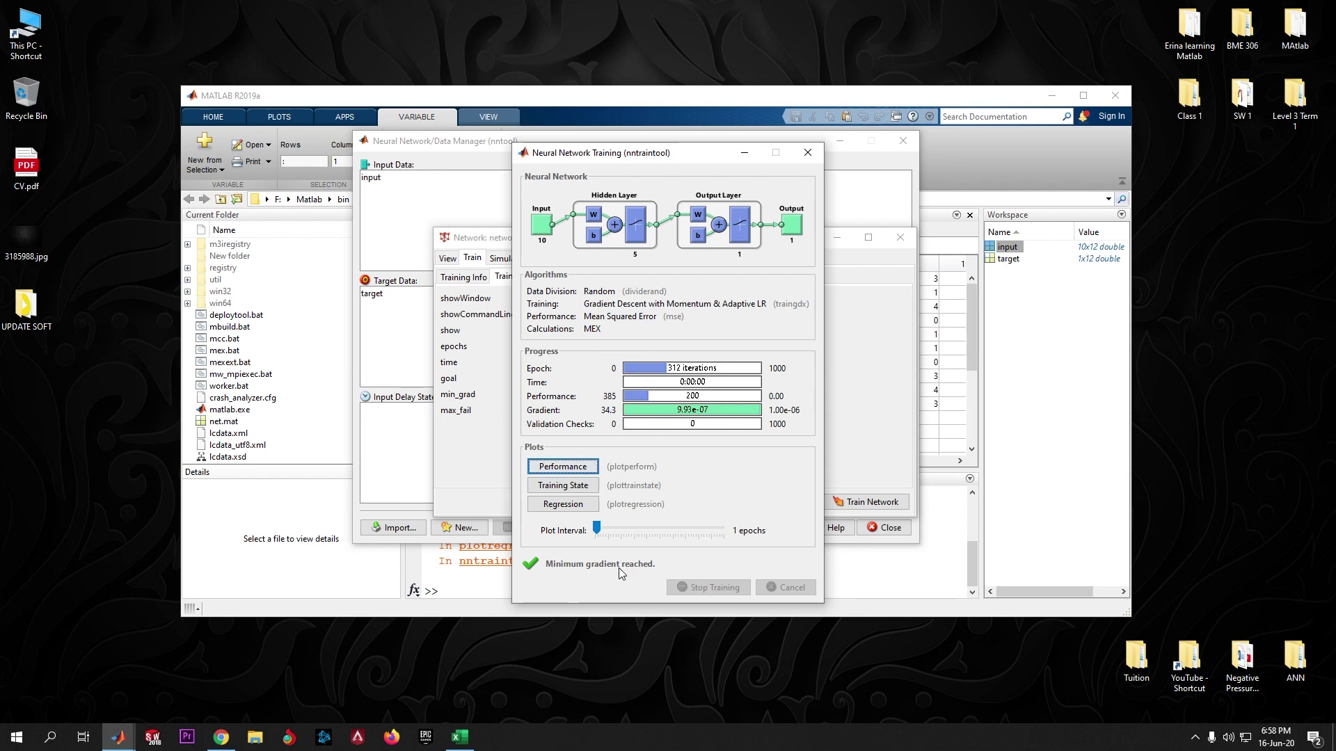
{"action": "left_click_drag", "start_coordinate": [668, 152], "coordinate": [780, 152]}
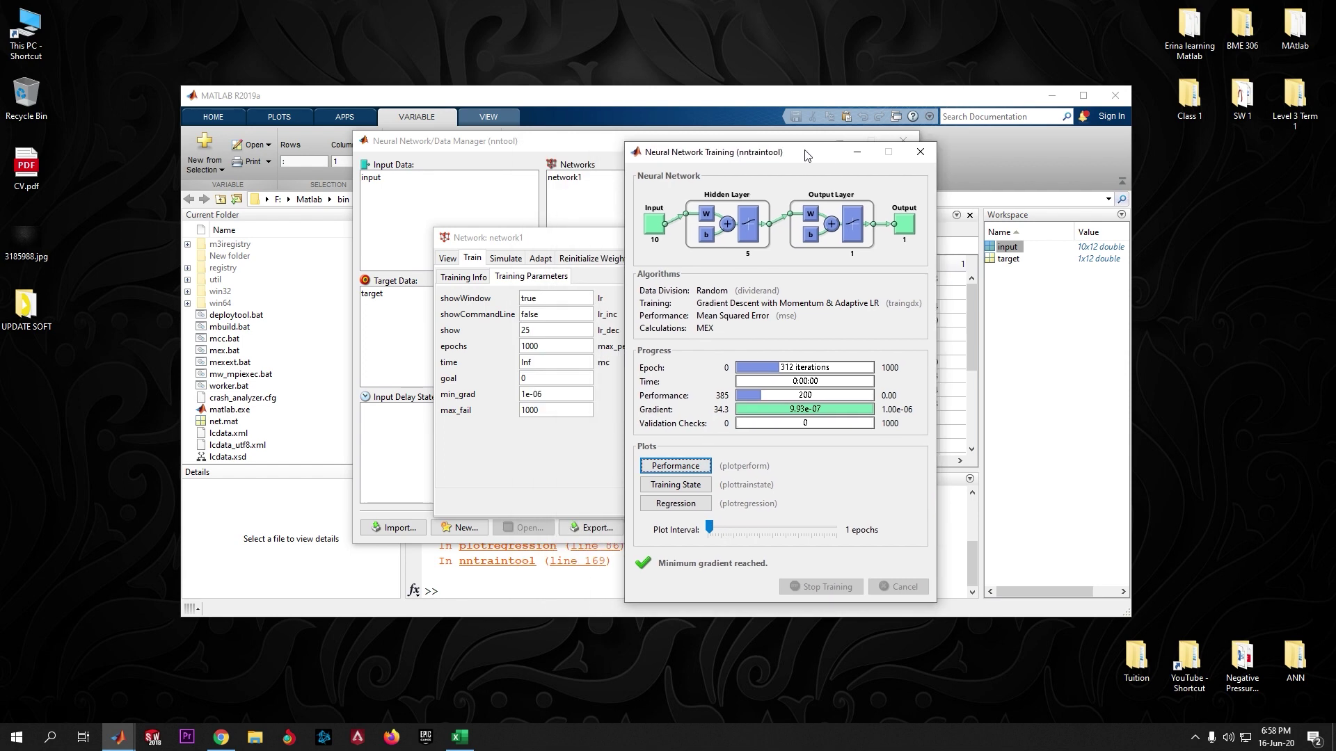
{"action": "left_click_drag", "start_coordinate": [795, 156], "coordinate": [681, 135]}
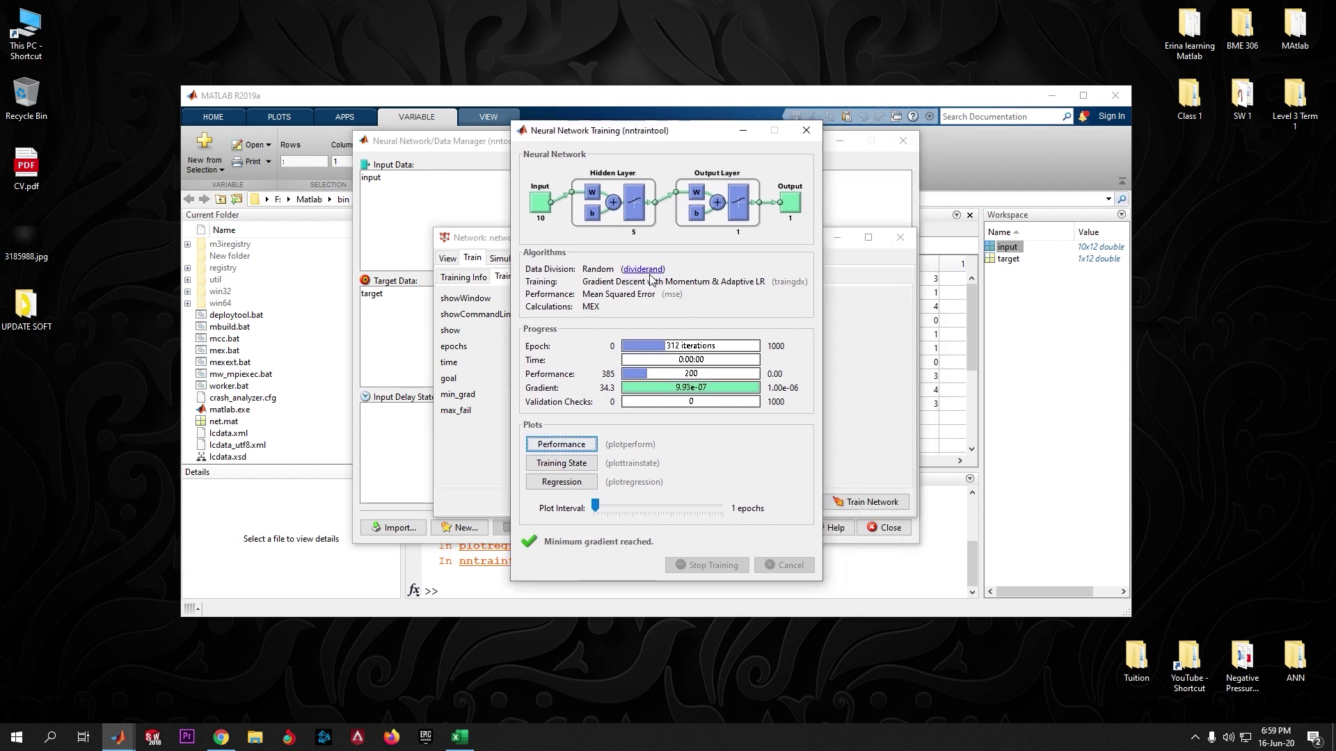
Examine the mean squared error curves in the retrained network's performance plot, then close the plot.
{"action": "left_click", "coordinate": [542, 442]}
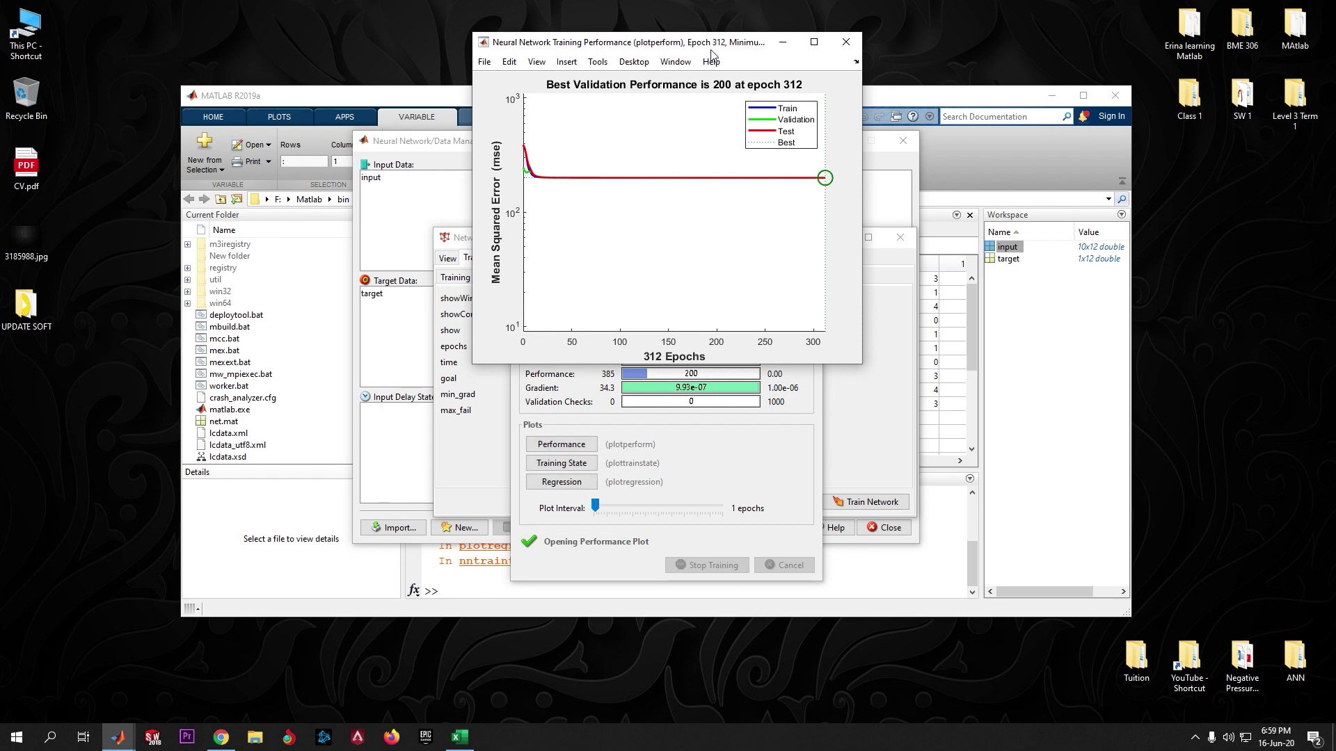
{"action": "left_click_drag", "start_coordinate": [687, 45], "coordinate": [745, 176]}
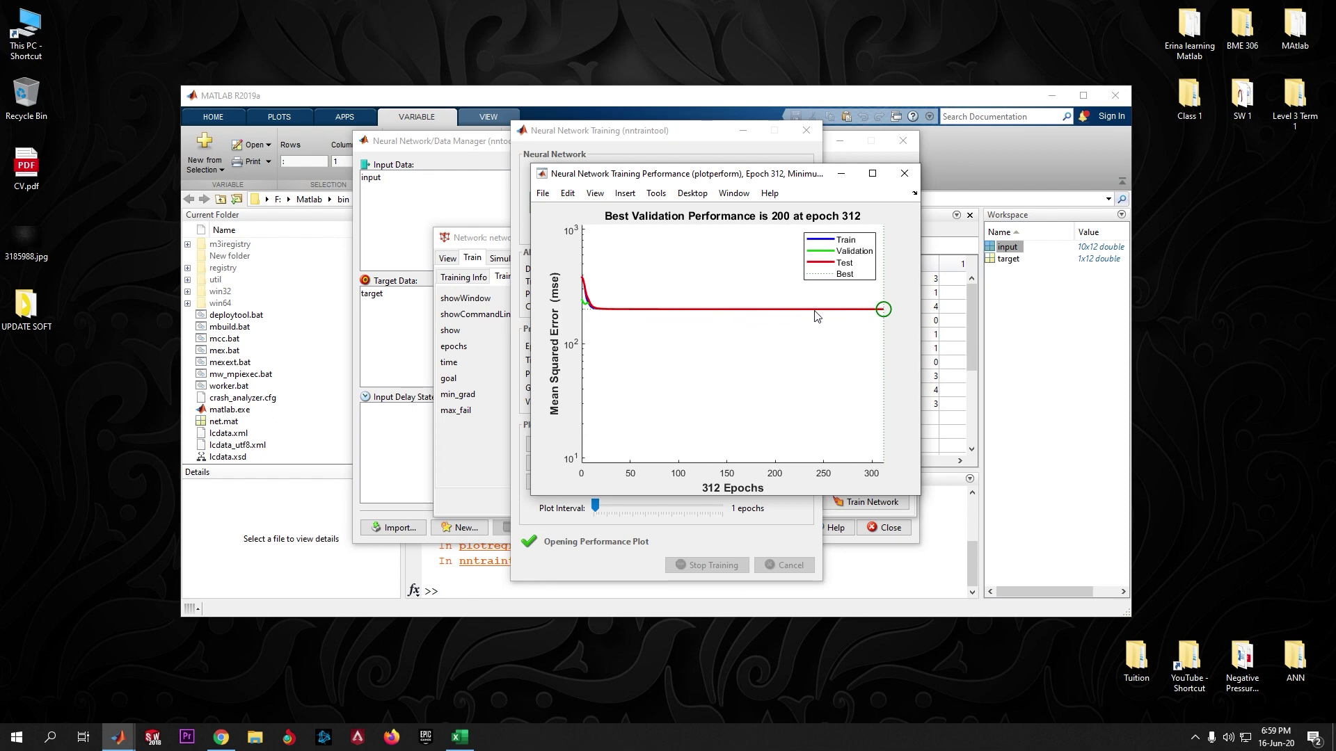
{"action": "left_click_drag", "start_coordinate": [739, 179], "coordinate": [878, 159]}
{"action": "left_click_drag", "start_coordinate": [766, 162], "coordinate": [668, 179]}
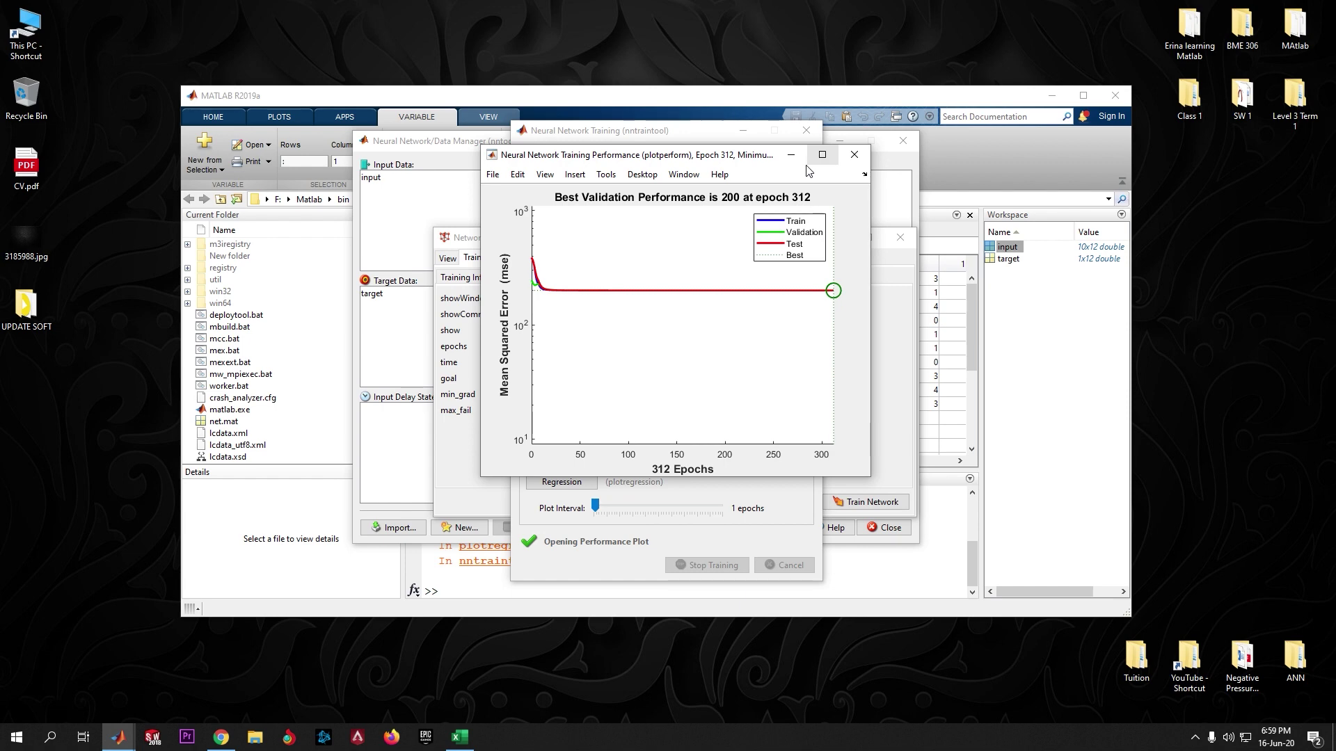
{"action": "left_click", "coordinate": [854, 154]}
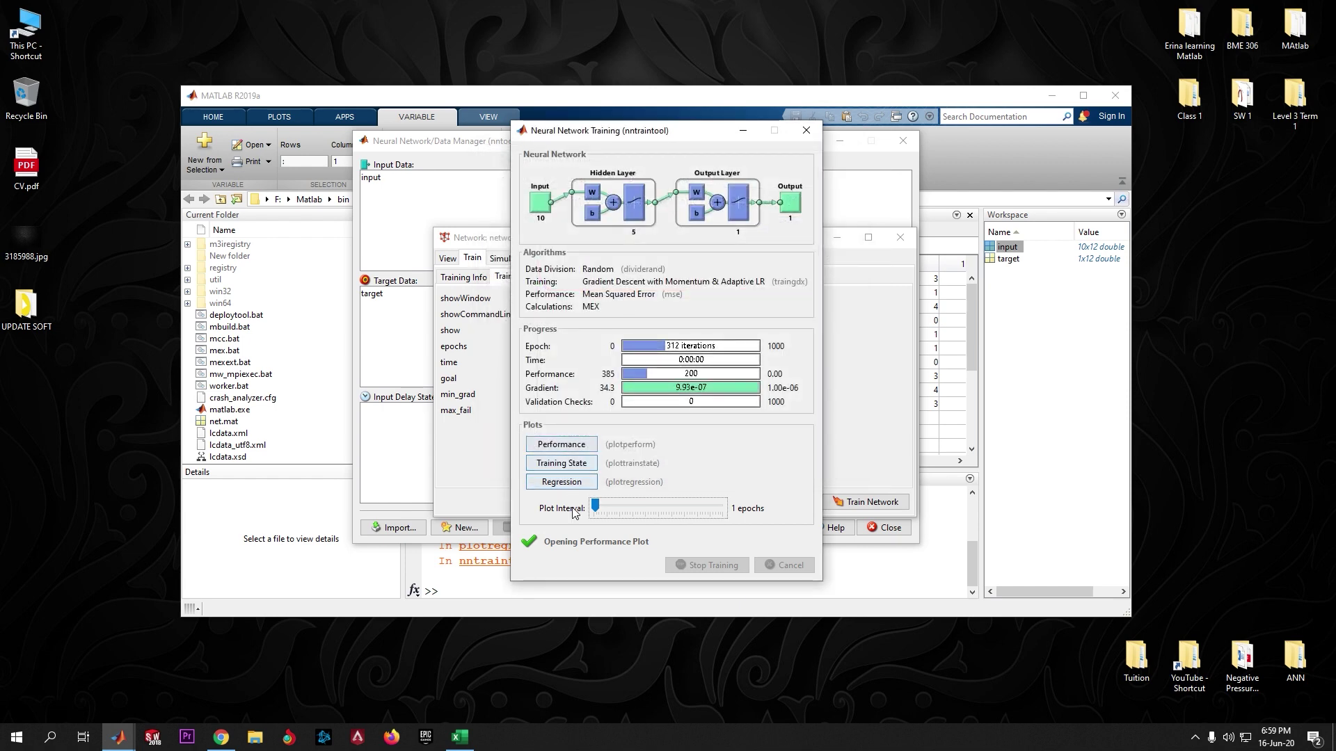
Examine the training, validation, test and overall regression plots of the retrained network, then close them.
{"action": "left_click", "coordinate": [563, 484]}
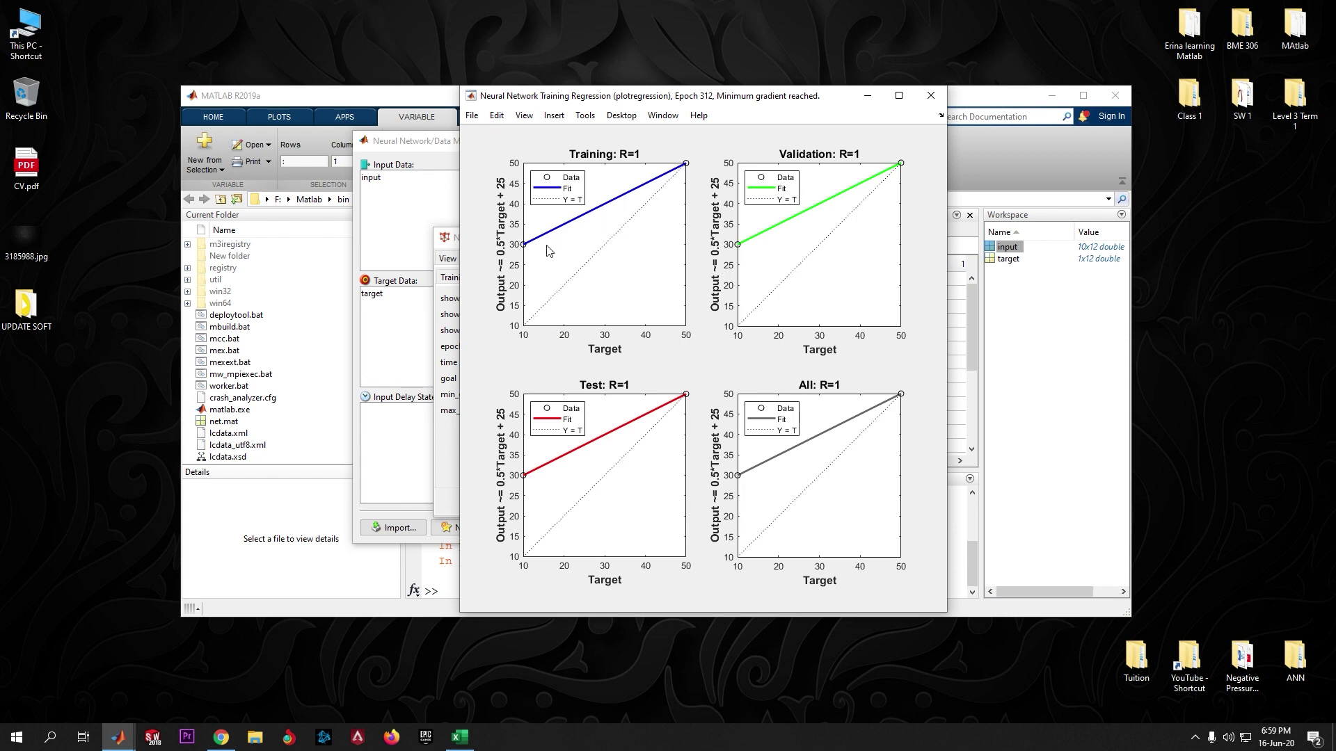
{"action": "left_click_drag", "start_coordinate": [671, 97], "coordinate": [725, 97]}
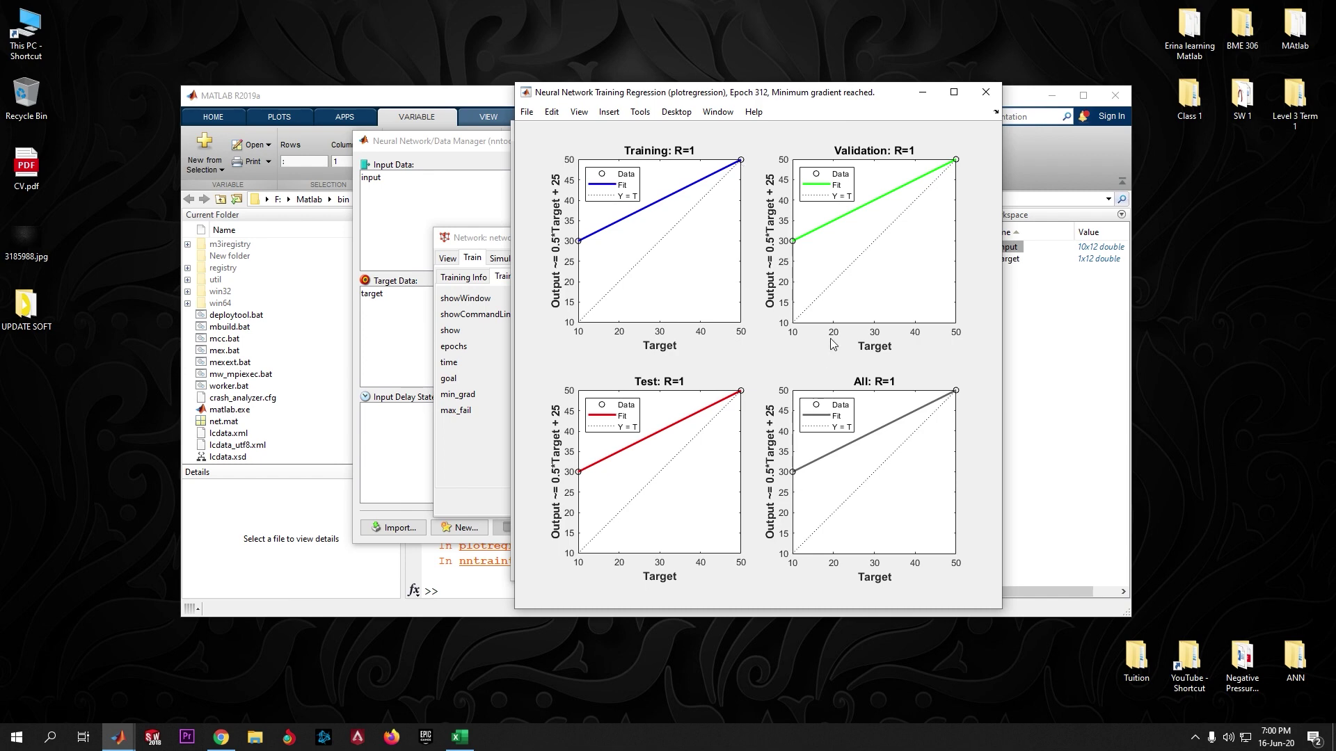
{"action": "left_click", "coordinate": [987, 94]}
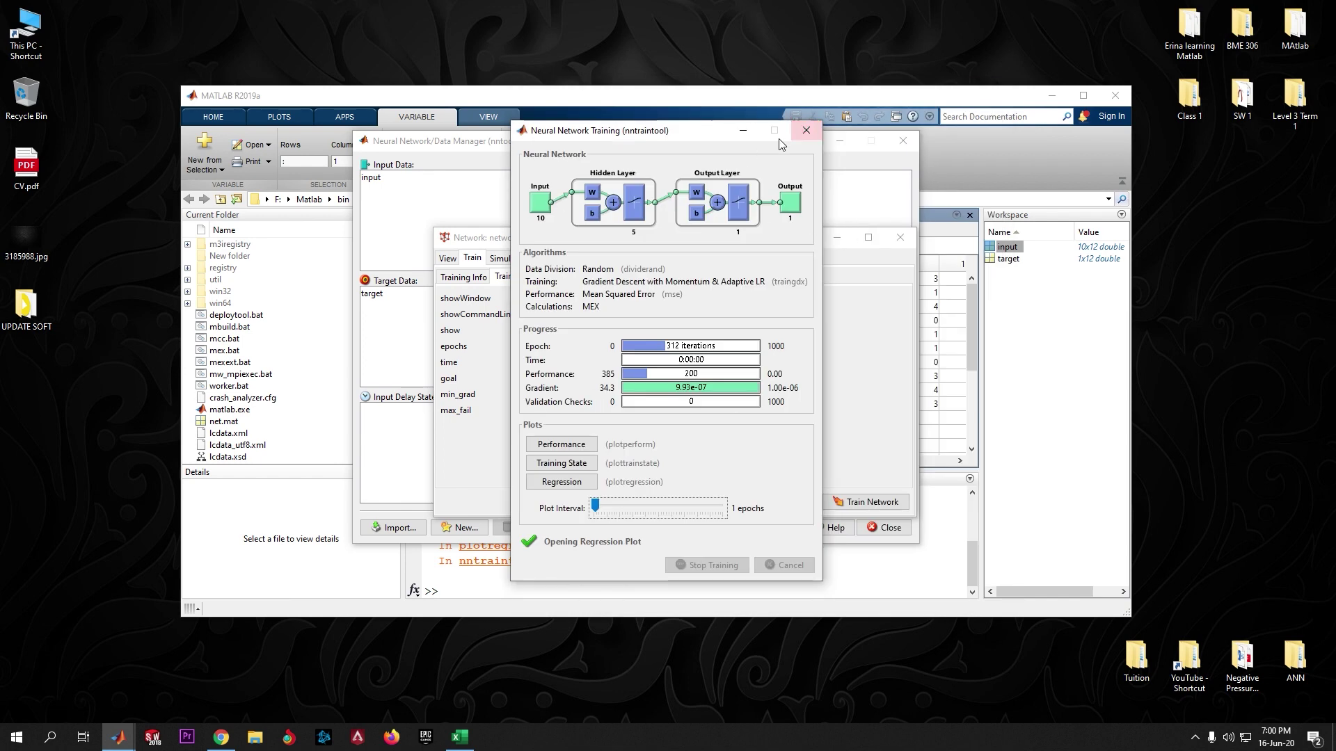
Minimize the training and network1 windows and open the network1_outputs data from the data manager.
{"action": "left_click", "coordinate": [743, 130]}
{"action": "left_click", "coordinate": [838, 238]}
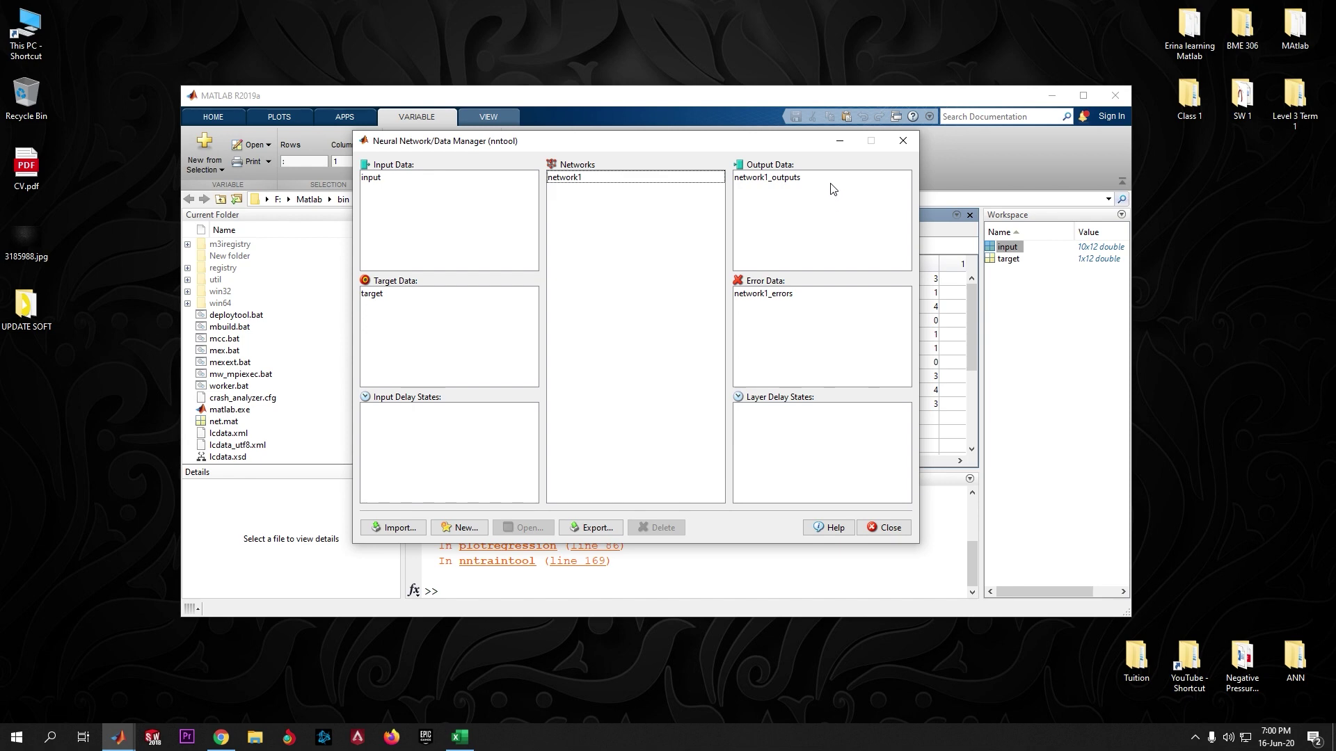
{"action": "double_click", "coordinate": [772, 180]}
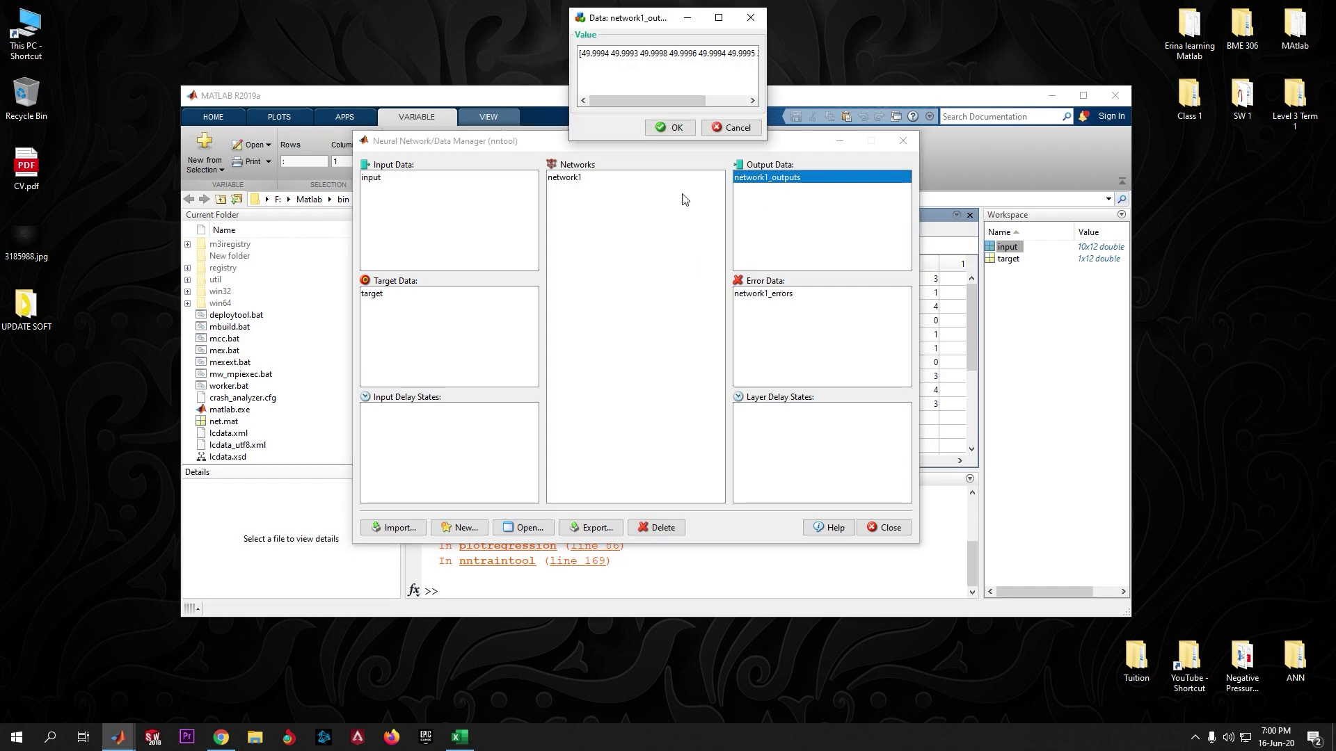
{"action": "left_click_drag", "start_coordinate": [635, 27], "coordinate": [661, 274]}
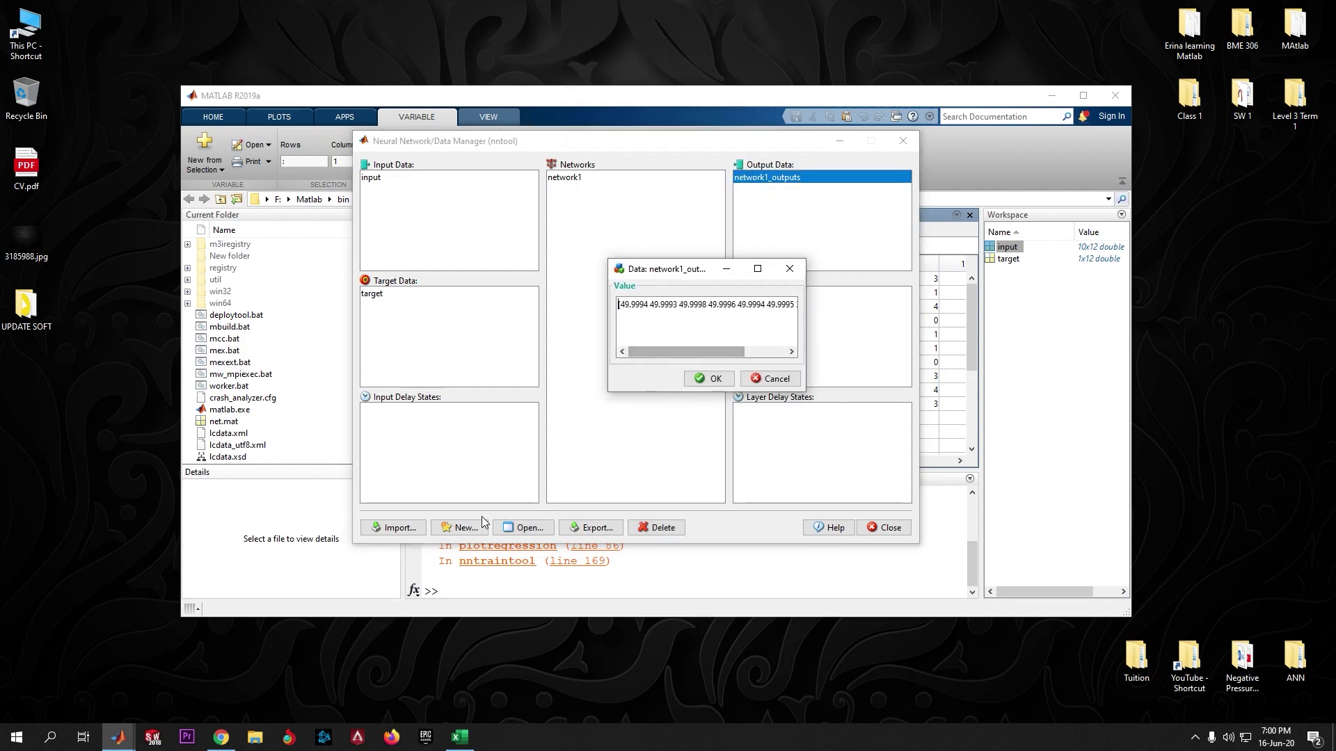
Switch to Excel and compare the network1_outputs values with the targets in row 12, then minimize both windows.
{"action": "left_click", "coordinate": [459, 736]}
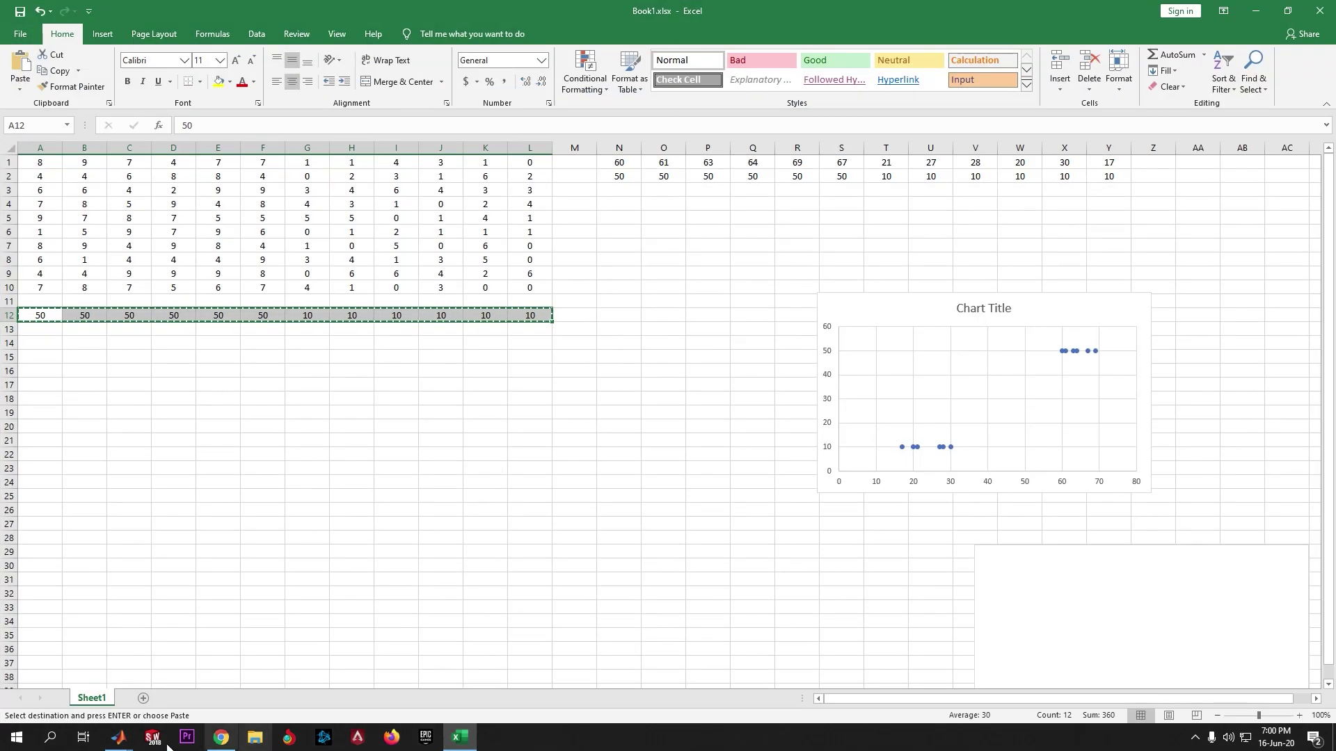
{"action": "left_click_drag", "start_coordinate": [342, 390], "coordinate": [351, 370]}
{"action": "left_click", "coordinate": [118, 737]}
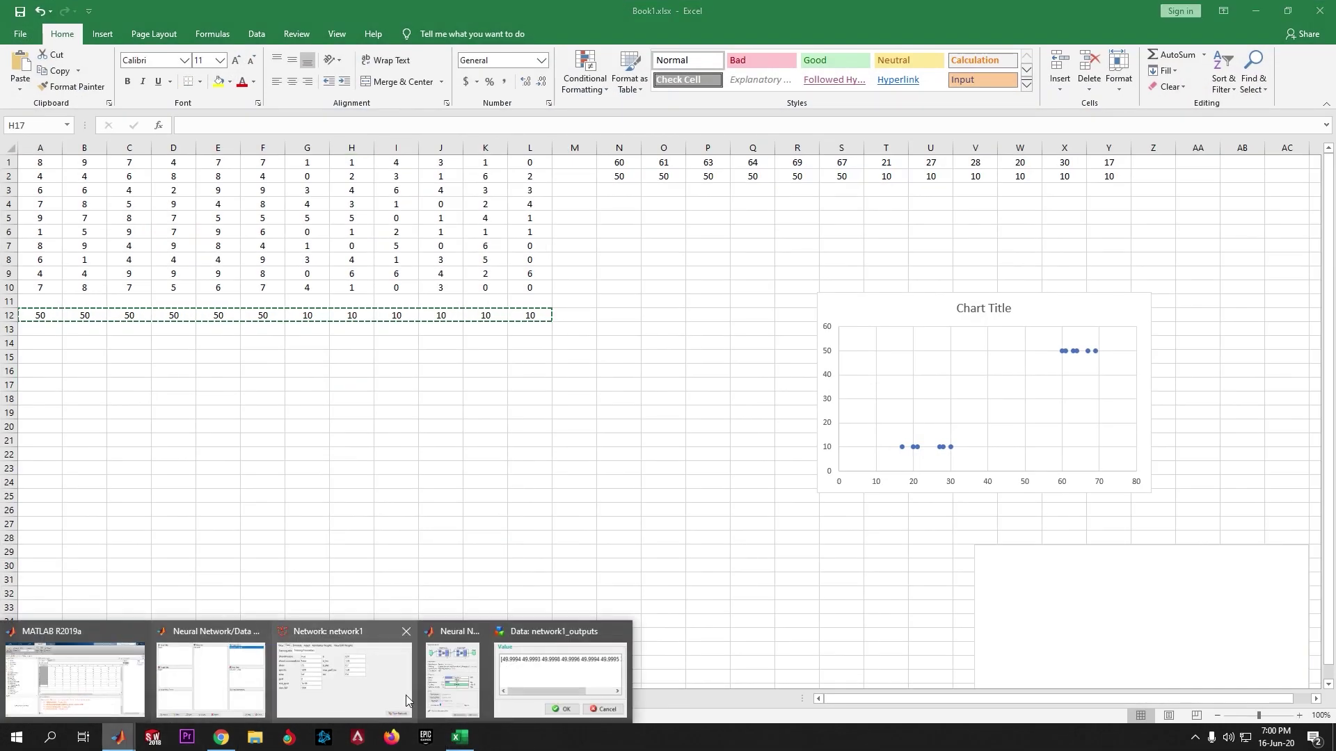
{"action": "left_click", "coordinate": [560, 678]}
{"action": "left_click_drag", "start_coordinate": [678, 270], "coordinate": [172, 396]}
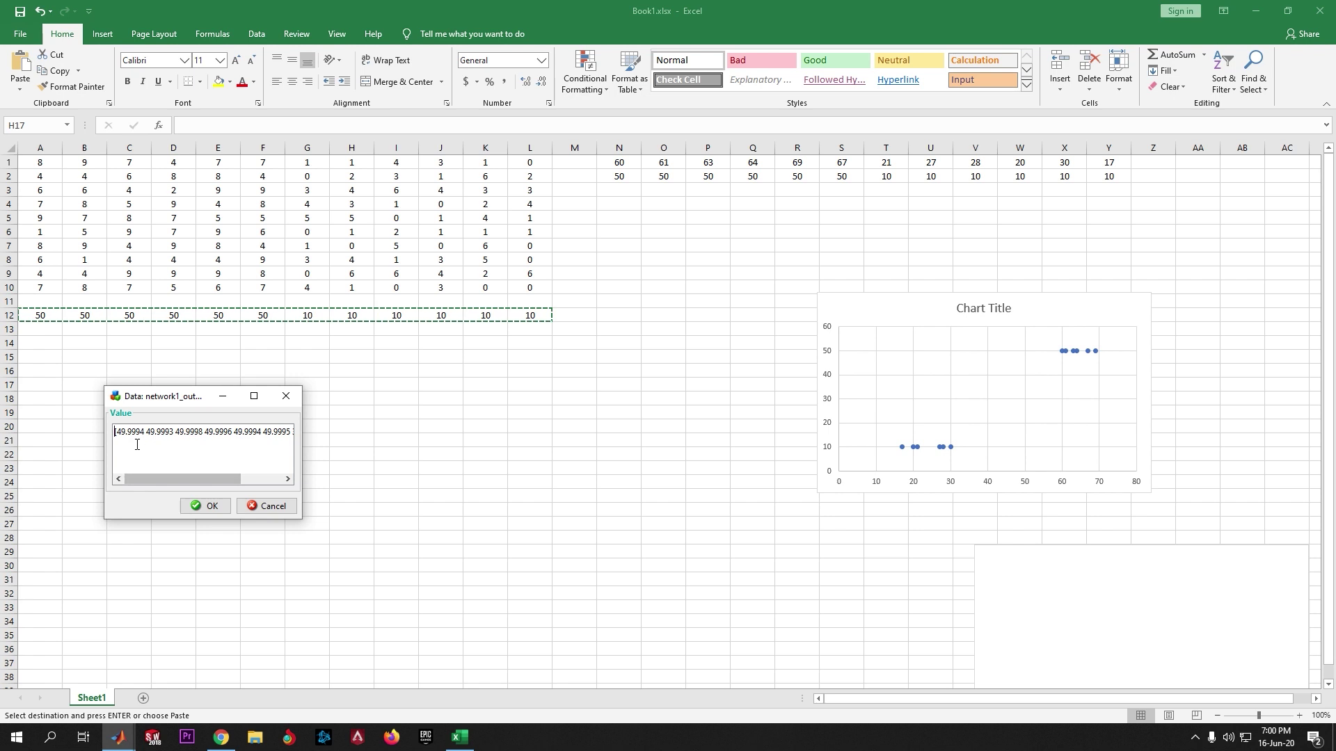
{"action": "left_click_drag", "start_coordinate": [149, 479], "coordinate": [193, 478]}
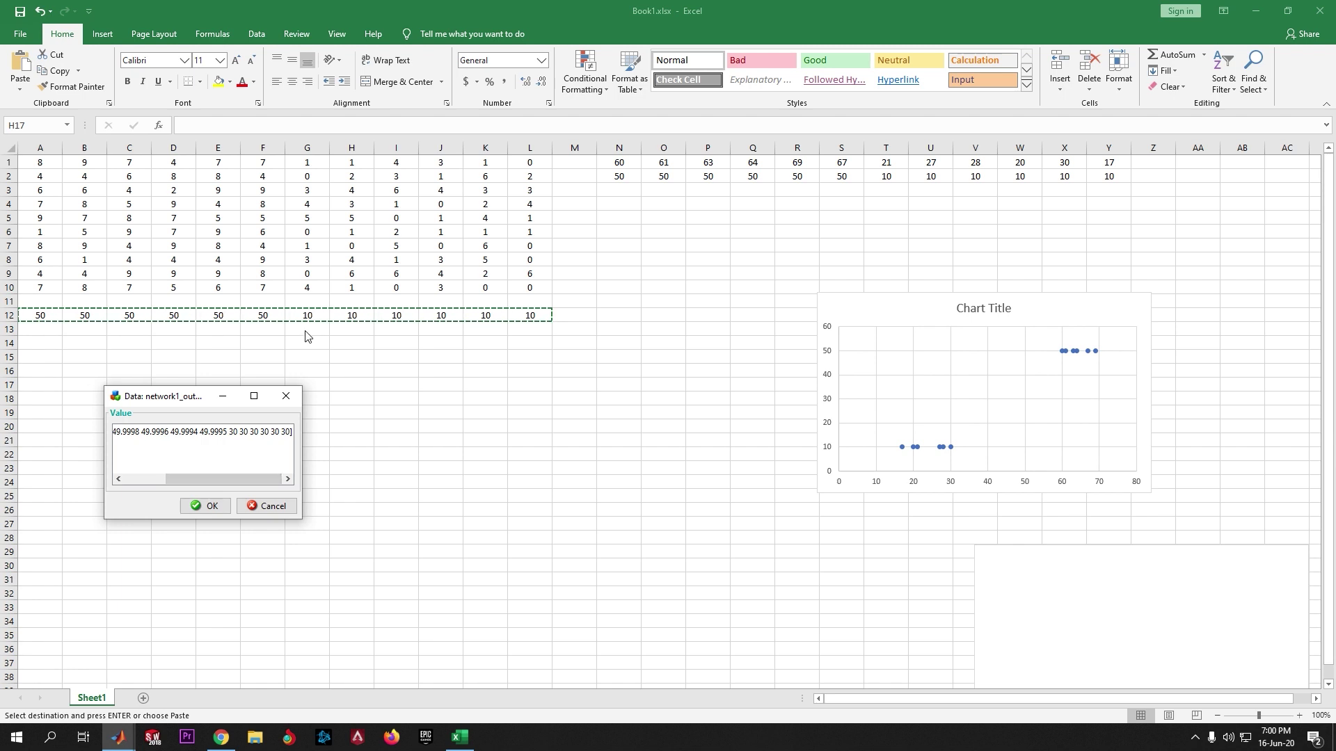
{"action": "left_click", "coordinate": [222, 396]}
{"action": "left_click", "coordinate": [1255, 10]}
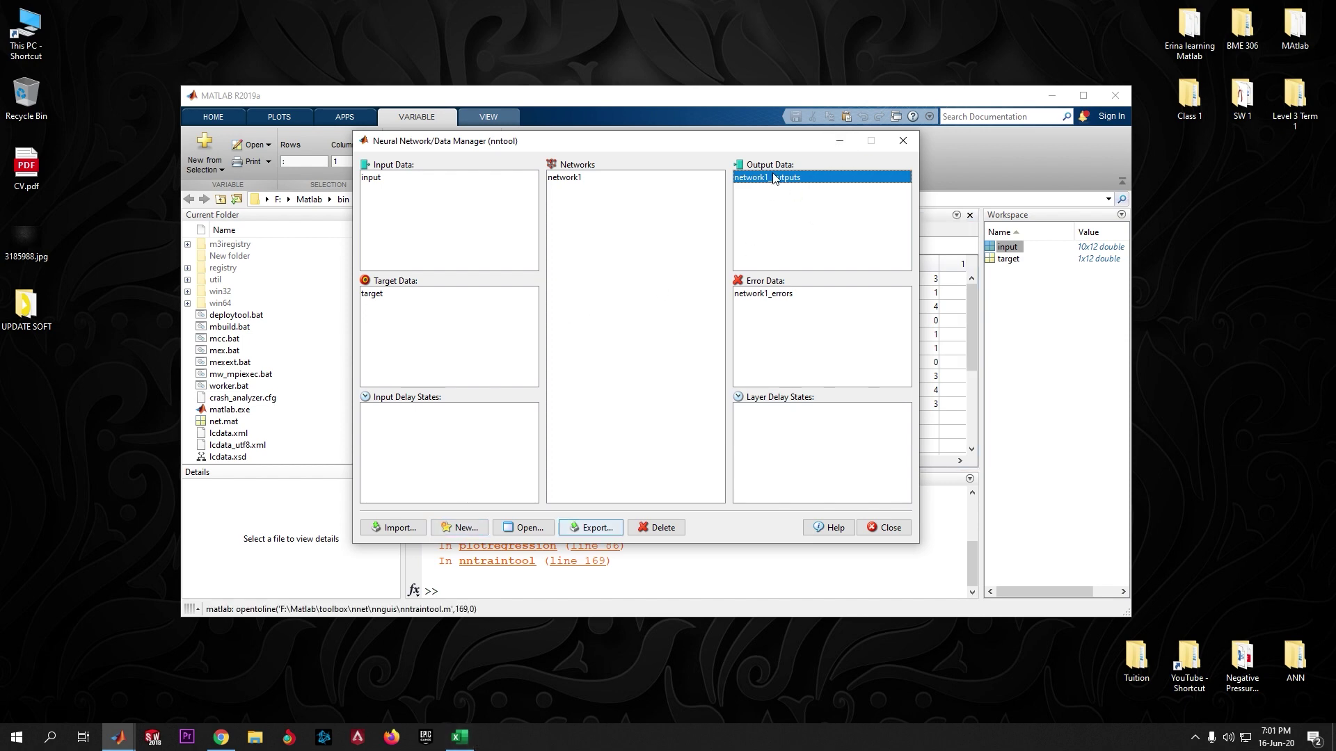
Minimize the data manager and bring the Neural Network Training window back for a review of the training results.
{"action": "left_click", "coordinate": [840, 141]}
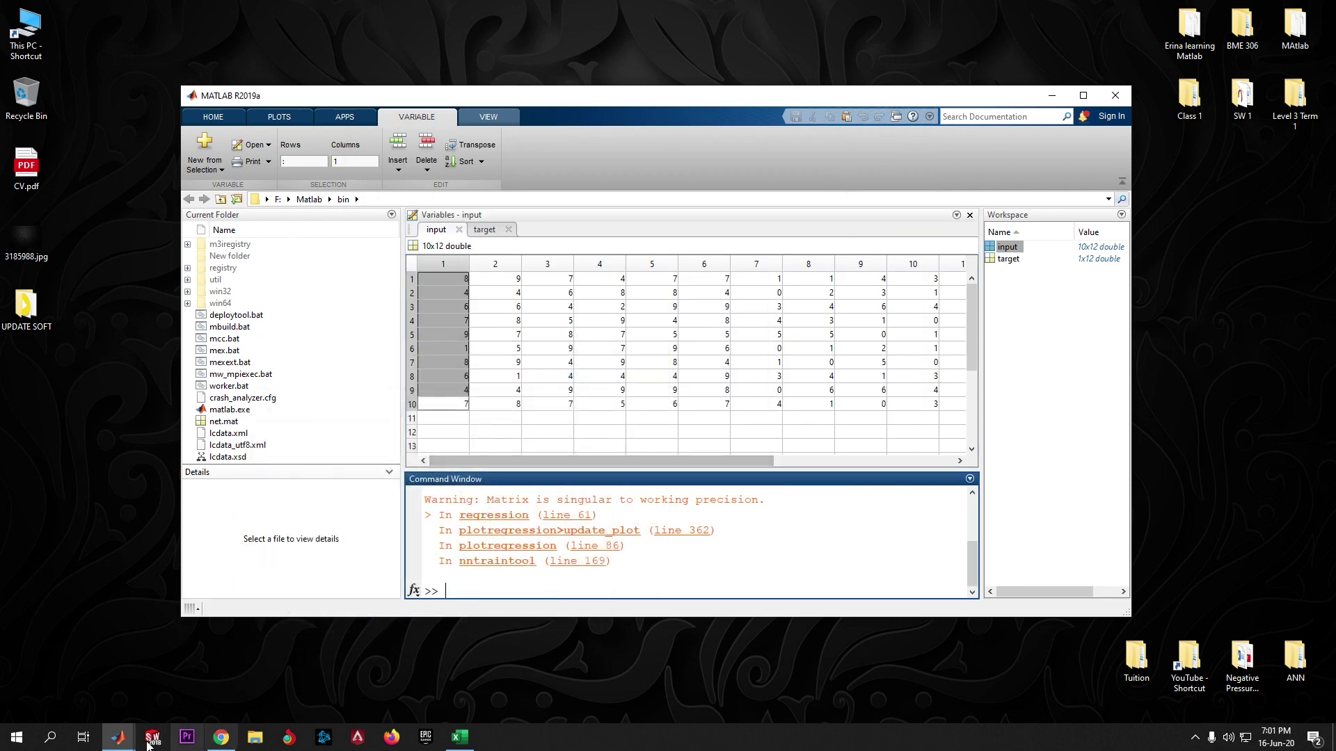
{"action": "mouse_move", "coordinate": [118, 739]}
{"action": "left_click", "coordinate": [443, 685]}
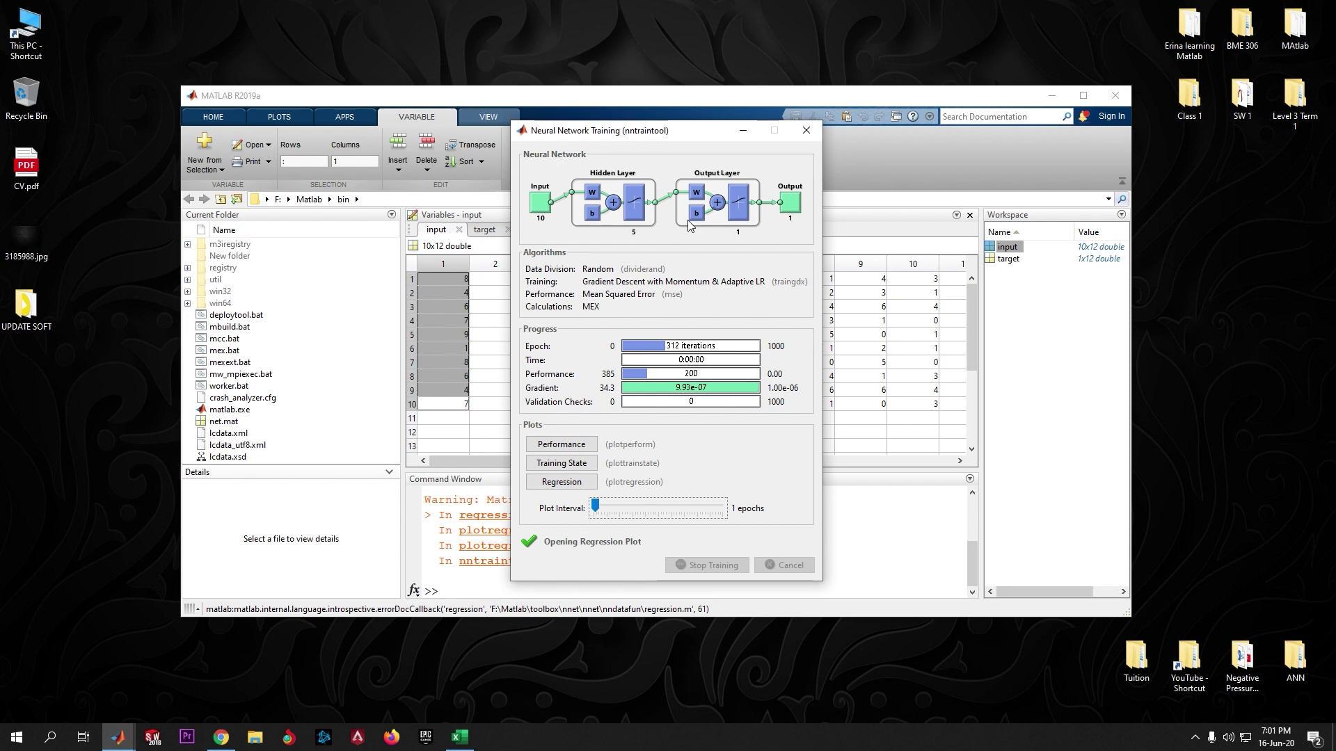
{"action": "left_click_drag", "start_coordinate": [691, 140], "coordinate": [707, 165]}
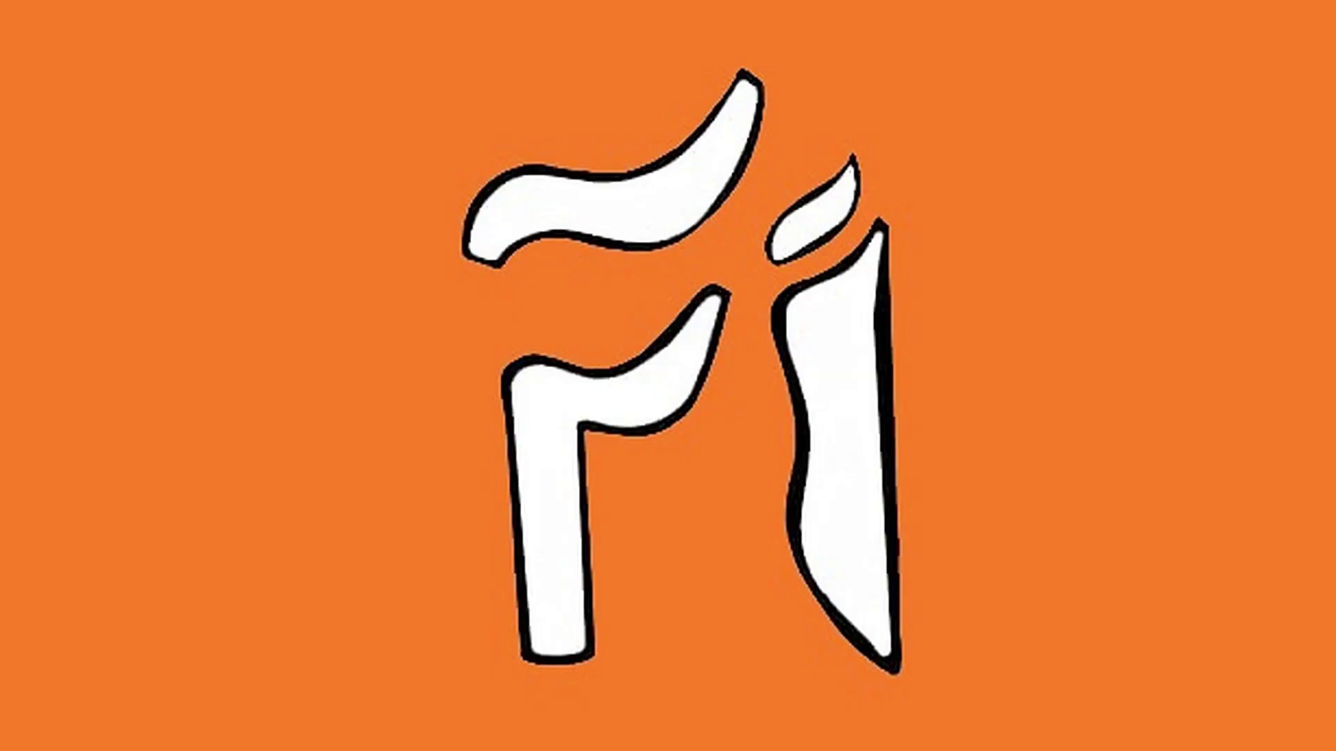